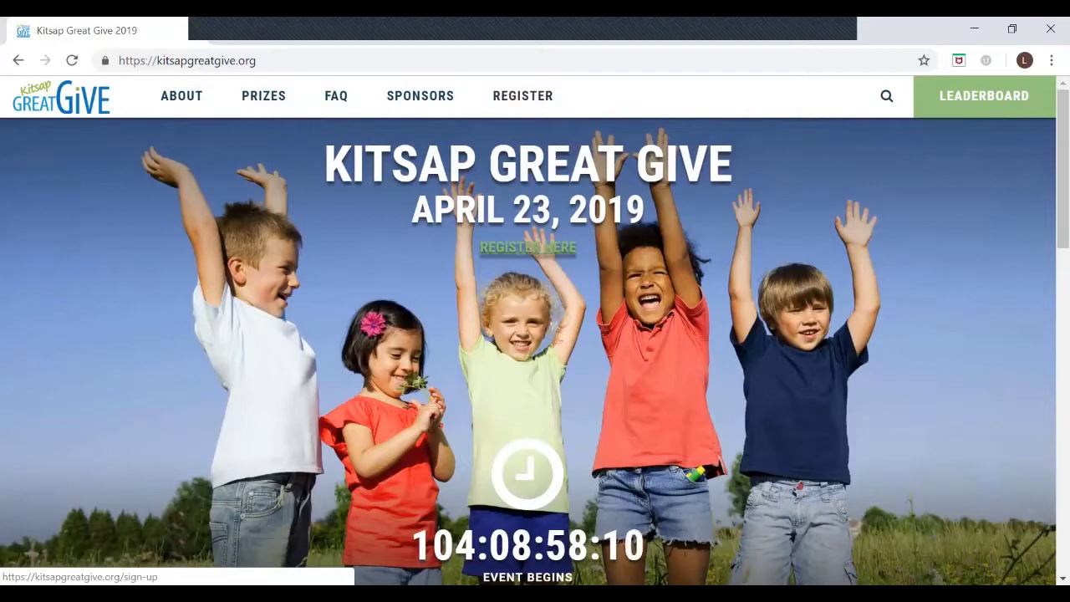
scroll(766, 337, "down", 10)
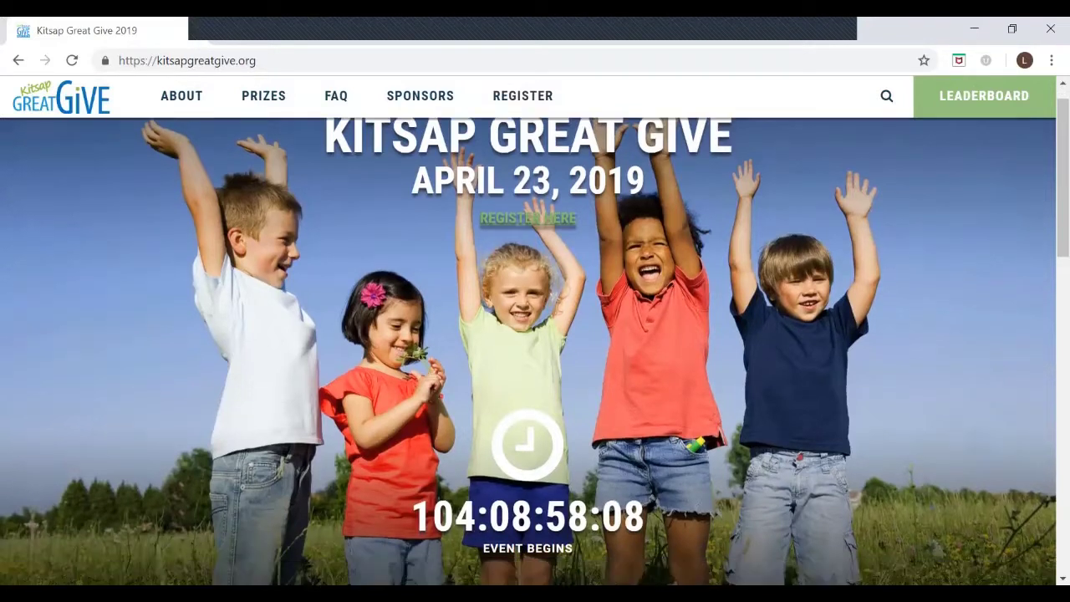
scroll(766, 337, "down", 5)
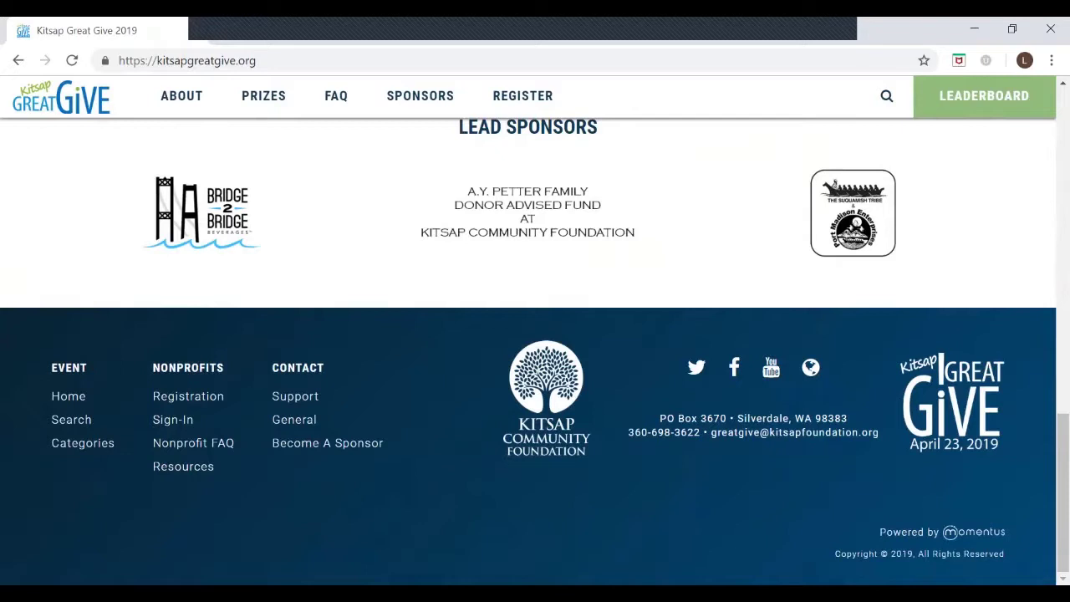
scroll(766, 447, "up", 20)
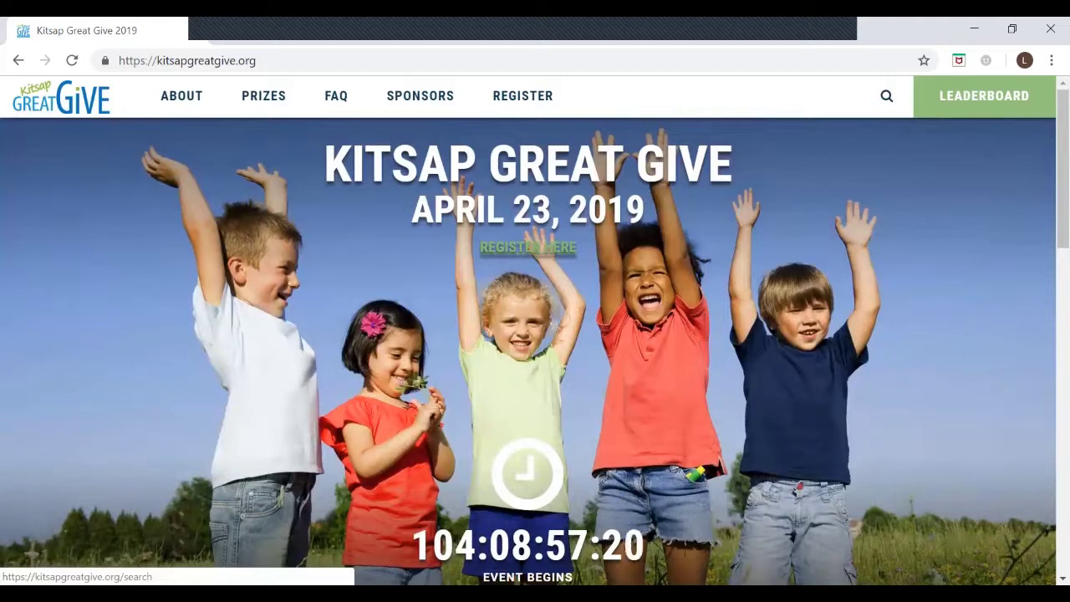
Step: Browse the nonprofit search page, then open the leaderboard of participating nonprofits
left_click(887, 96)
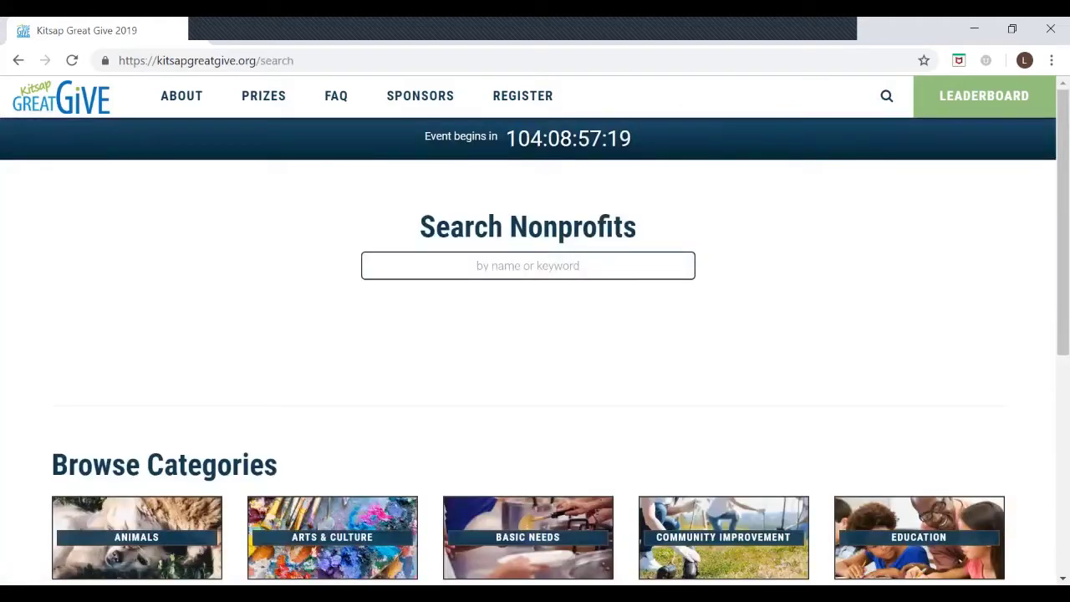
scroll(535, 334, "down", 2)
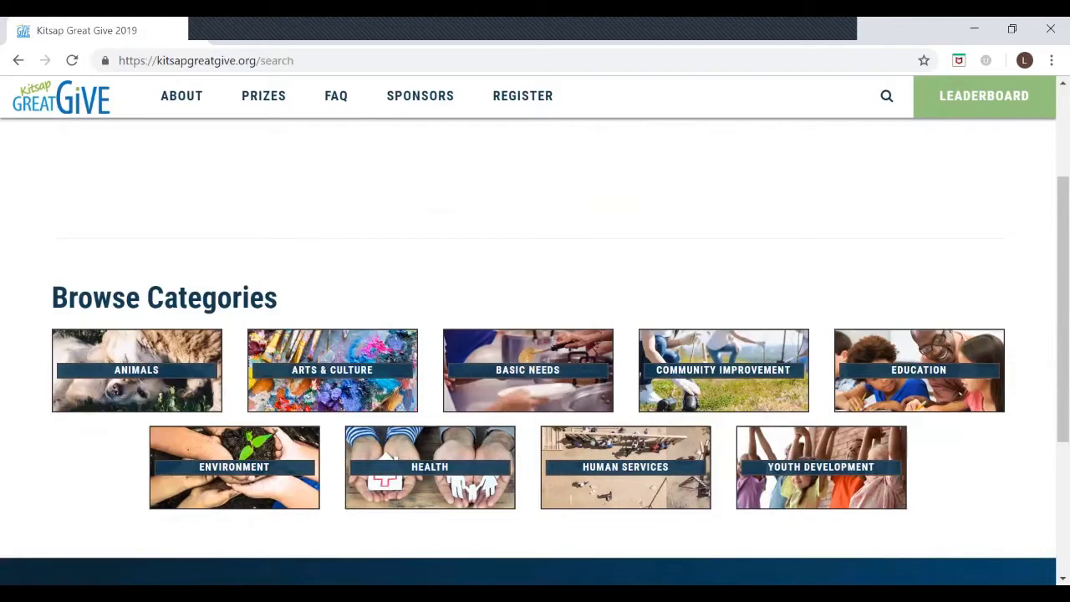
scroll(535, 351, "up", 2)
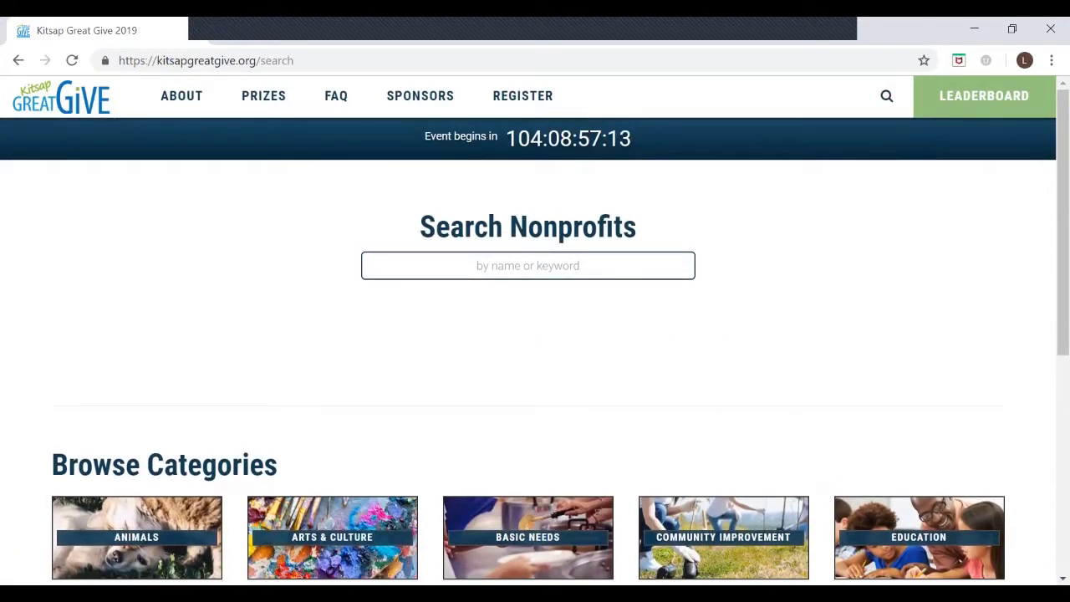
left_click(983, 96)
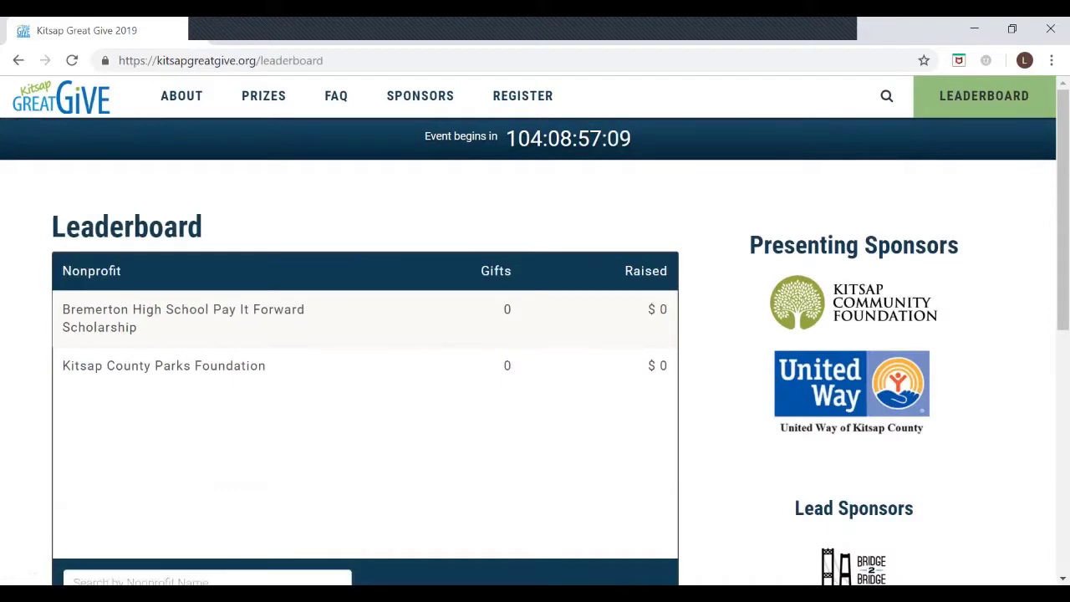
scroll(167, 368, "down", 1)
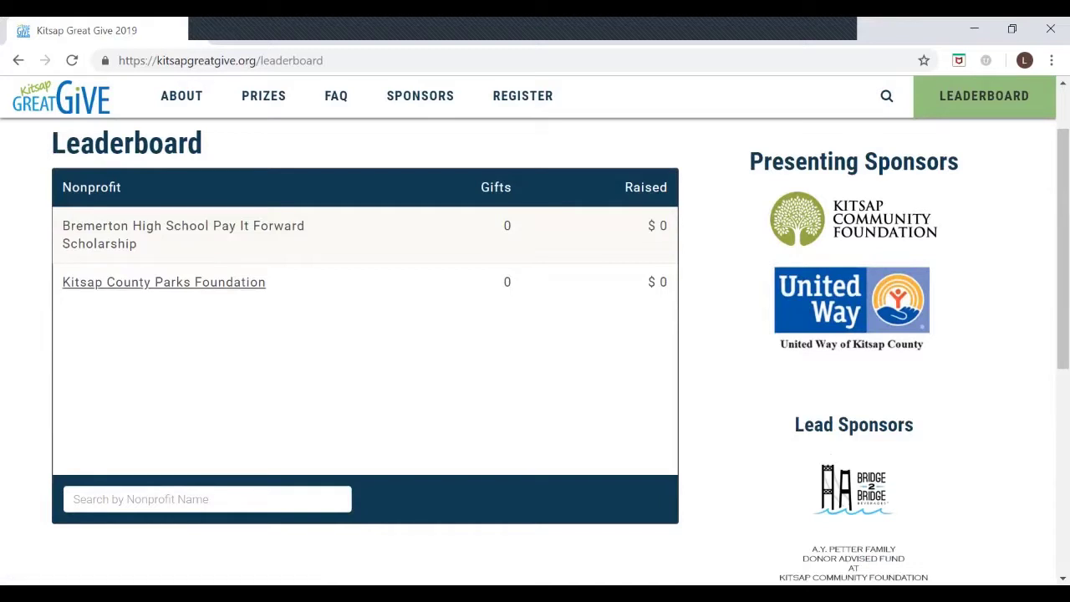
left_click(164, 282)
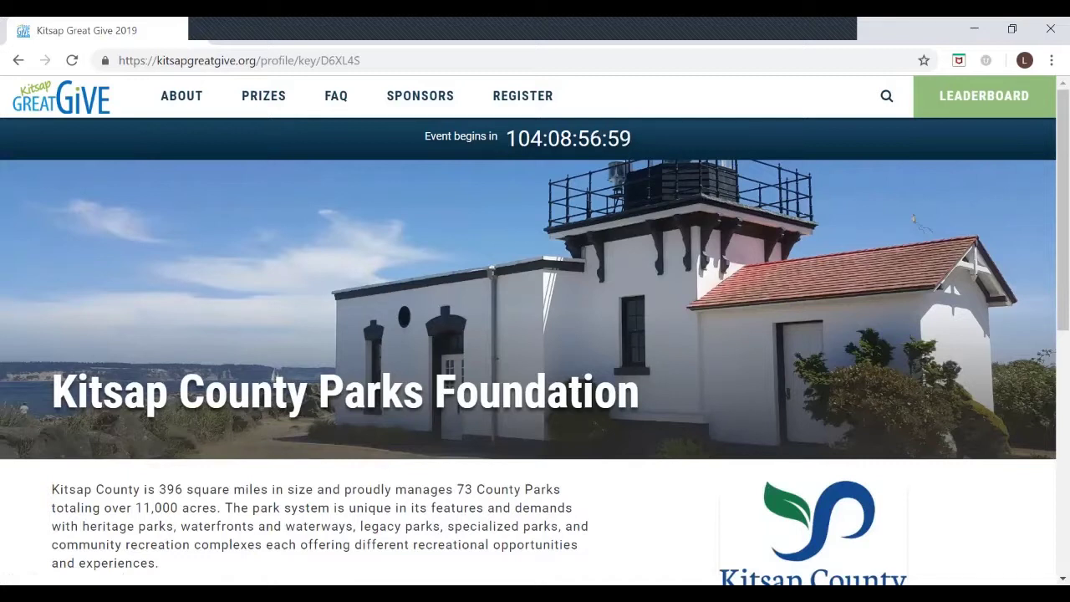
scroll(535, 334, "down", 3)
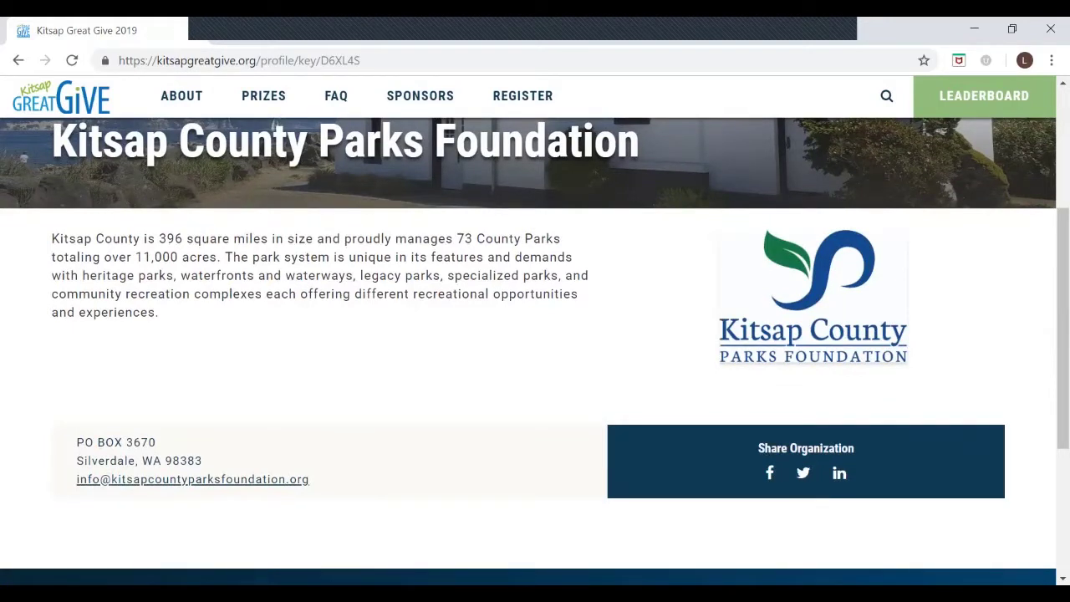
scroll(535, 334, "up", 3)
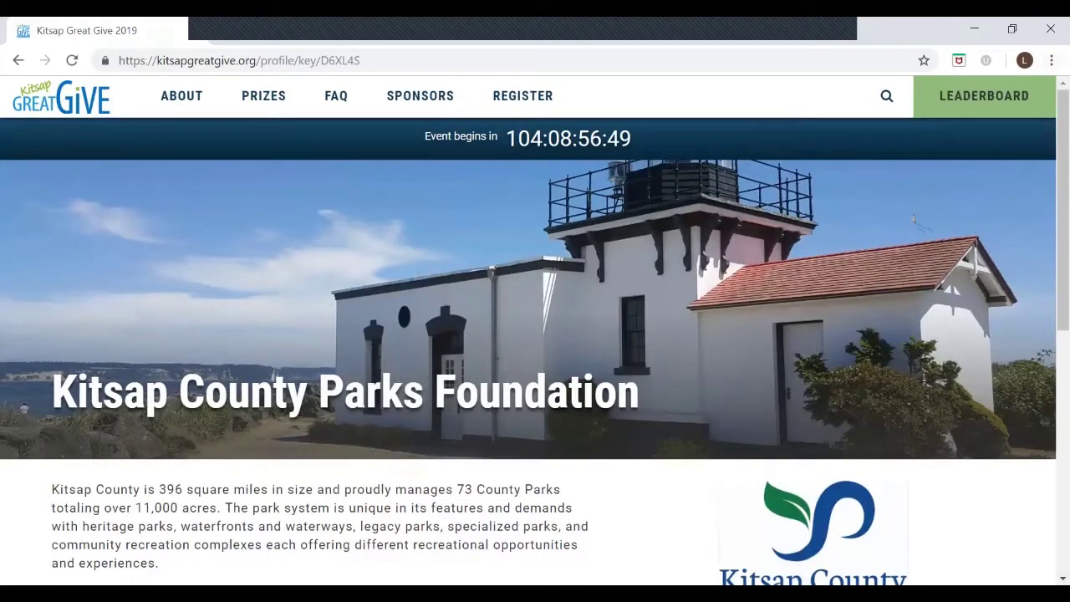
left_click(984, 95)
scroll(535, 334, "down", 2)
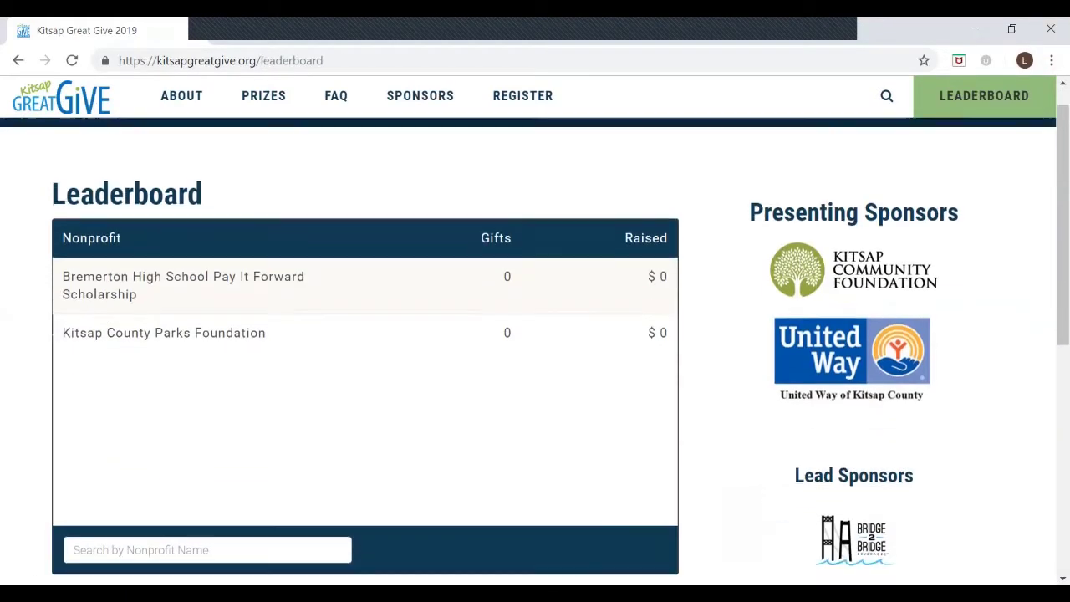
Step: Filter the leaderboard by nonprofit name with 'k', then go to the back-end sign-in
left_click(208, 499)
type("k")
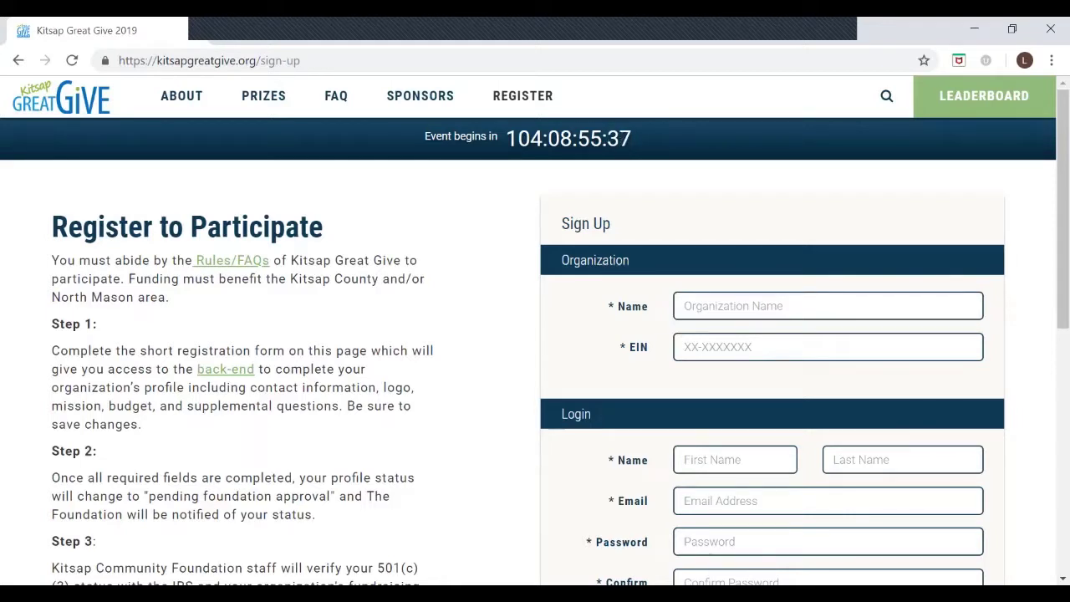
scroll(535, 334, "down", 2)
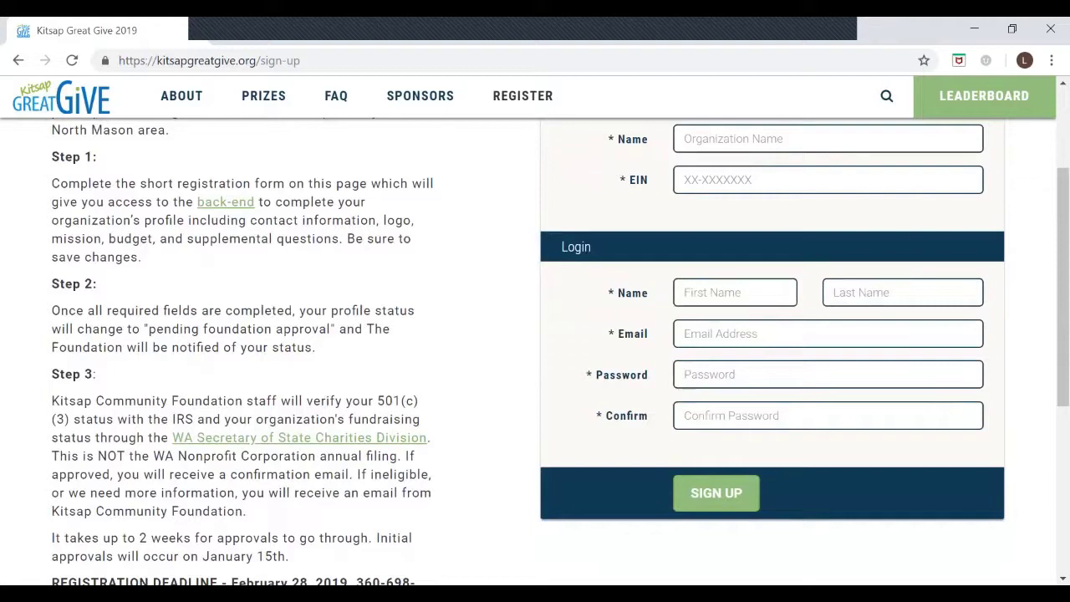
scroll(535, 351, "up", 1)
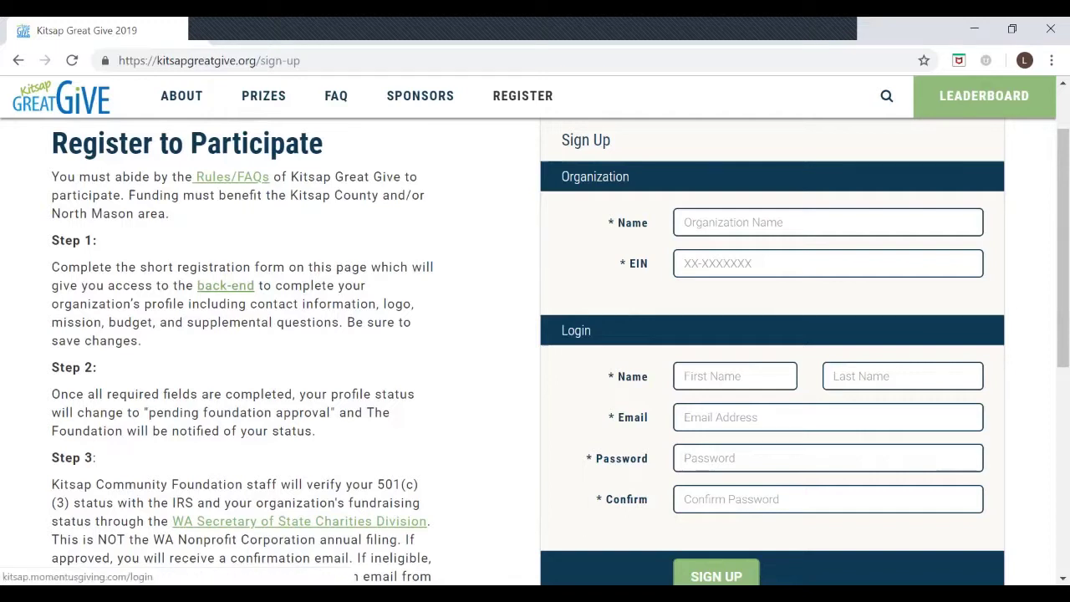
left_click(225, 285)
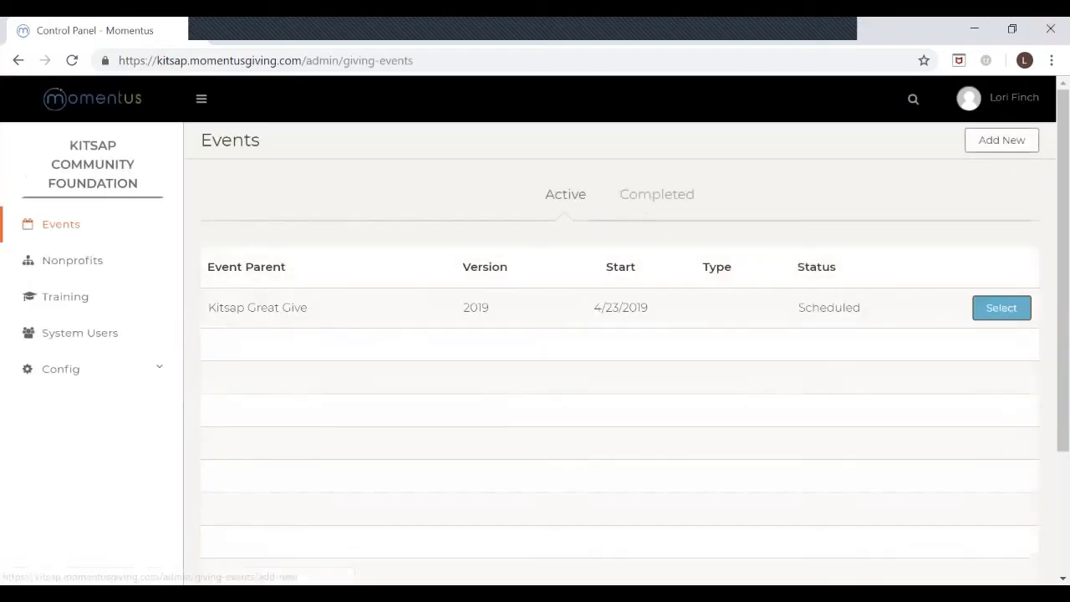
Step: Log out of the foundation account and bring up the sign-in form
left_click(999, 97)
left_click(945, 204)
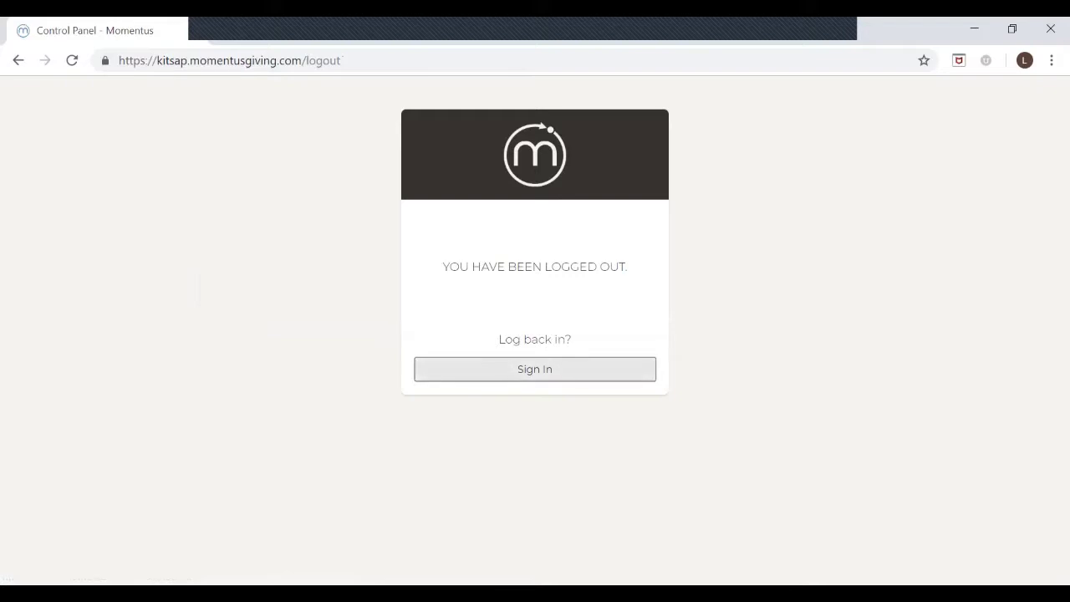
left_click(535, 369)
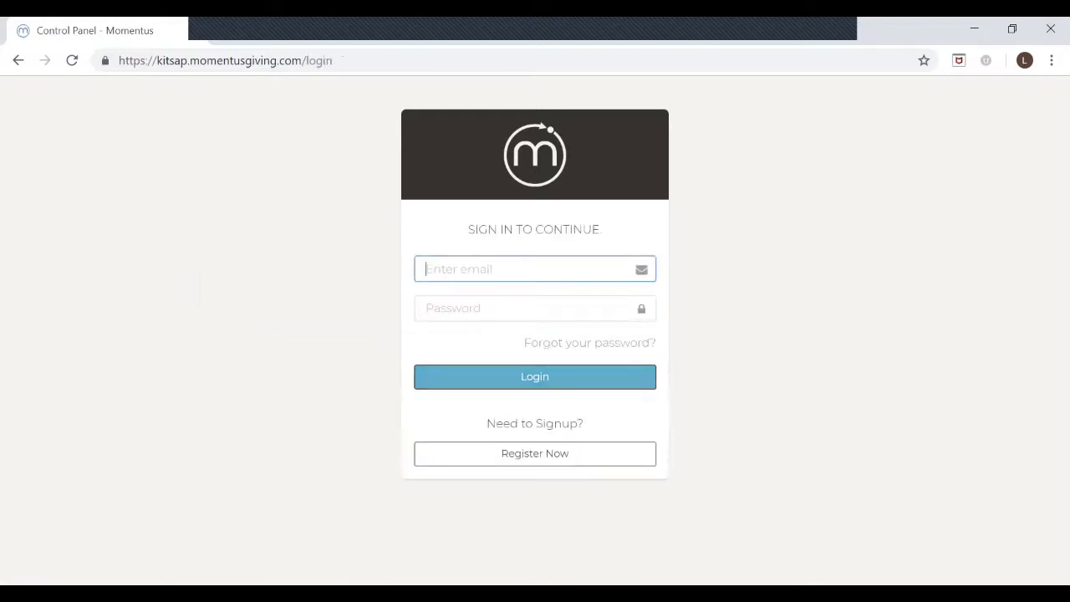
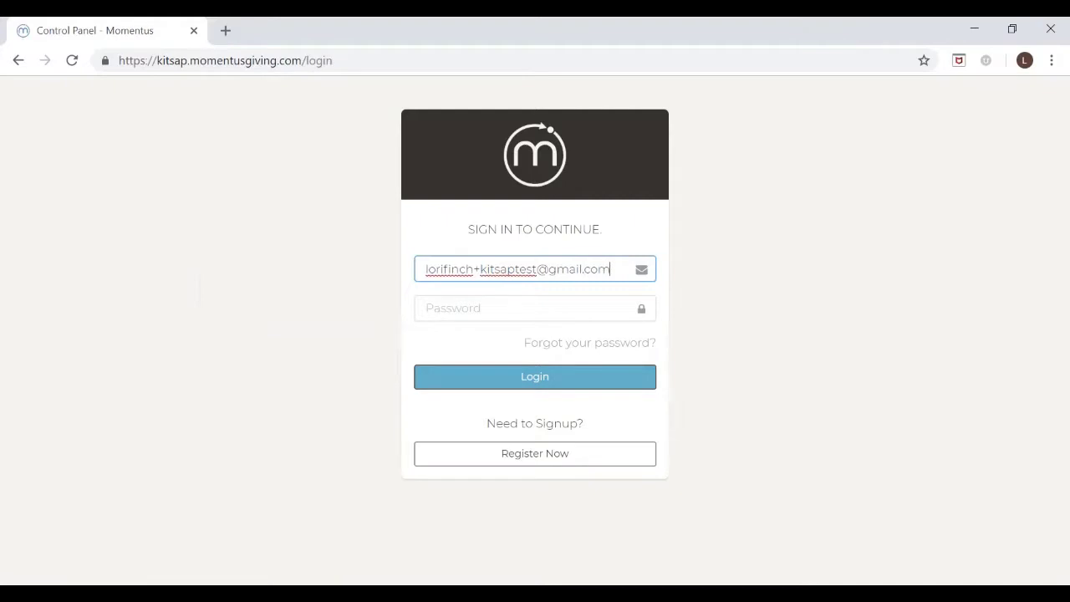
Step: Sign in as the test nonprofit with its e-mail address and password
key("Tab")
type("*********")
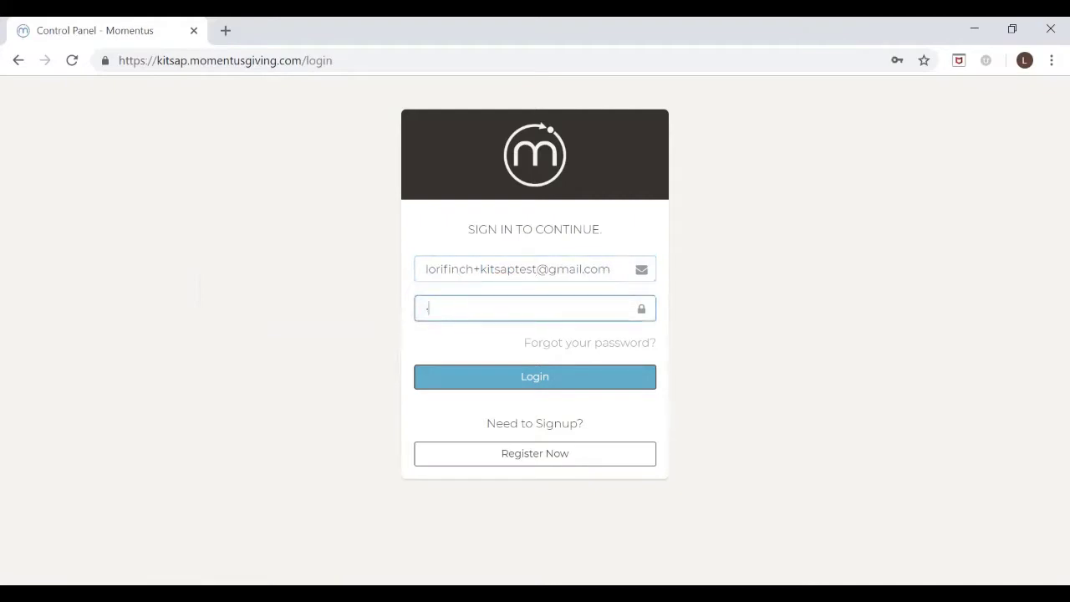
type("*")
key("Return")
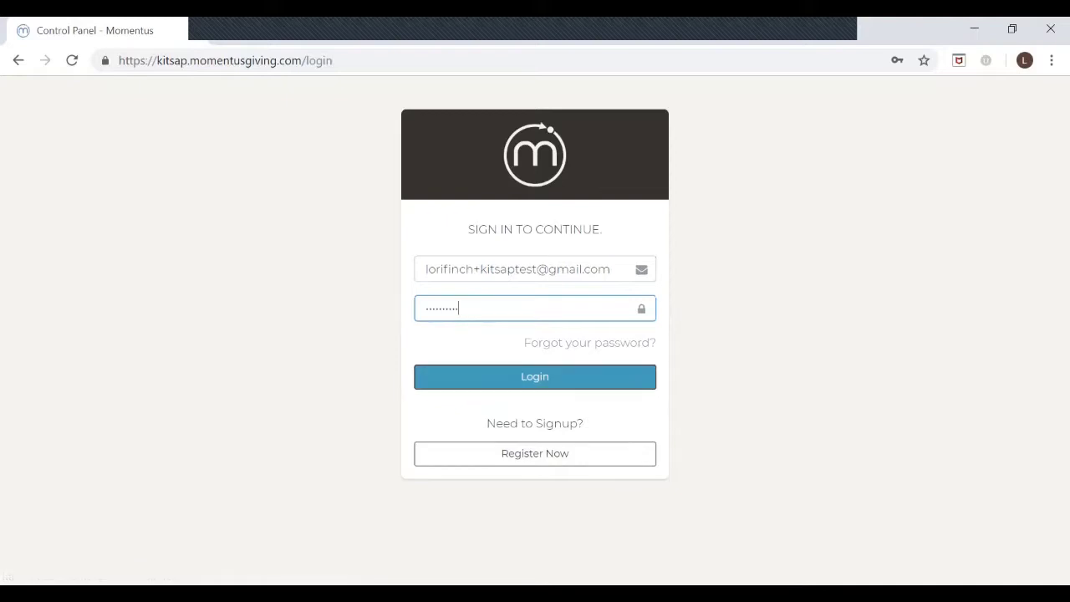
key("Return")
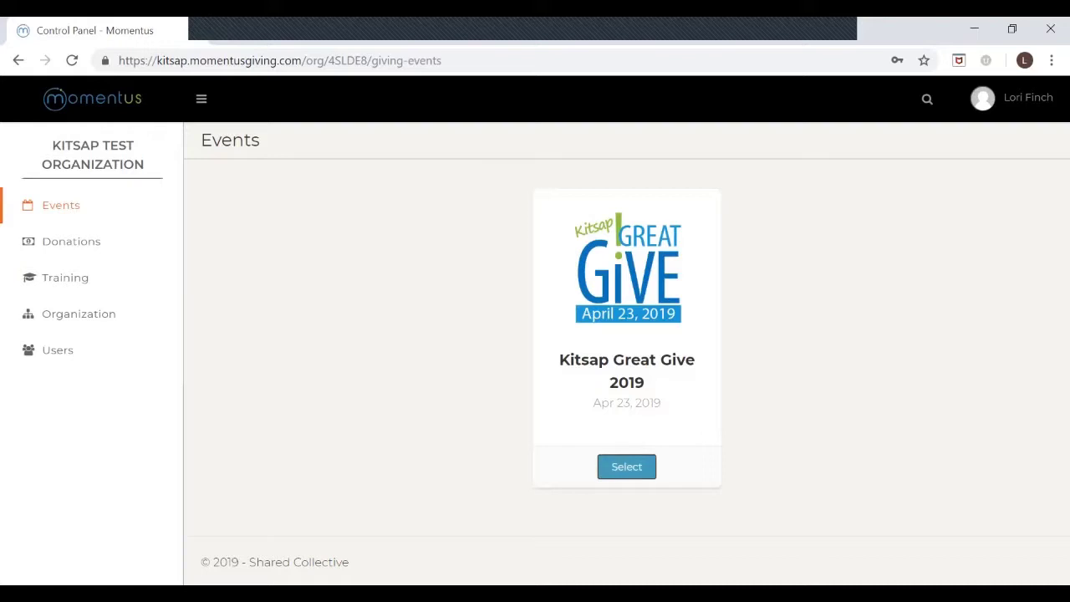
Step: Open the Kitsap Great Give 2019 event dashboard and review its status and task cards
left_click(627, 467)
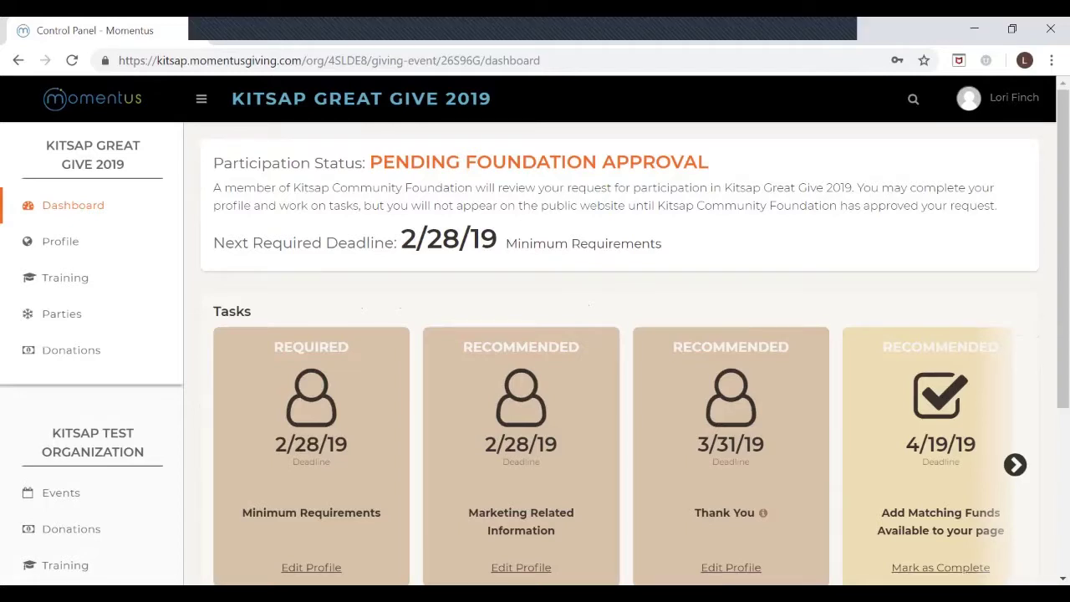
scroll(535, 335, "down", 2)
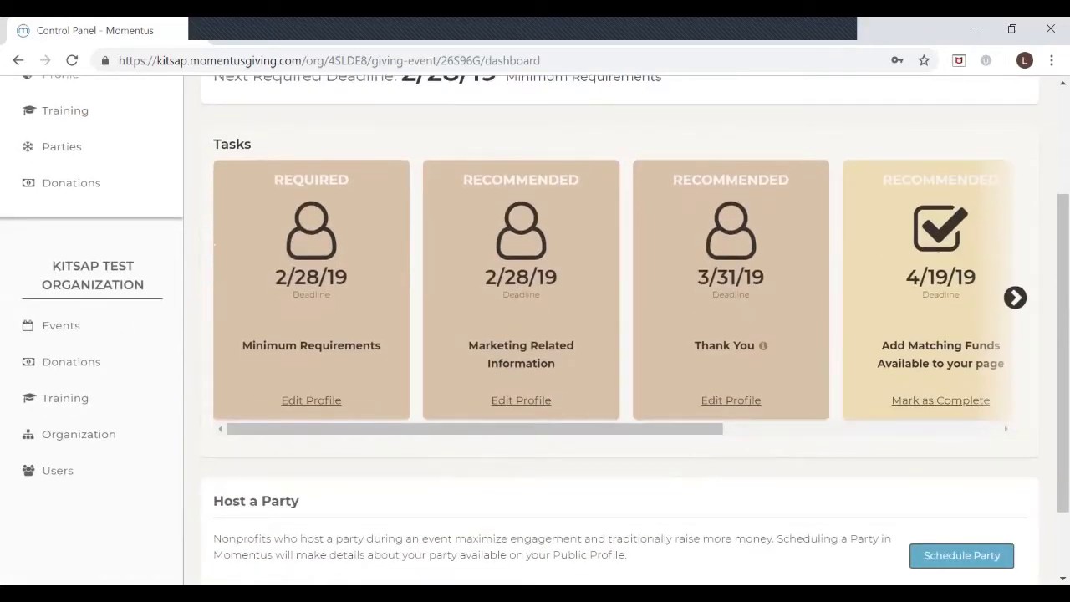
scroll(535, 334, "up", 2)
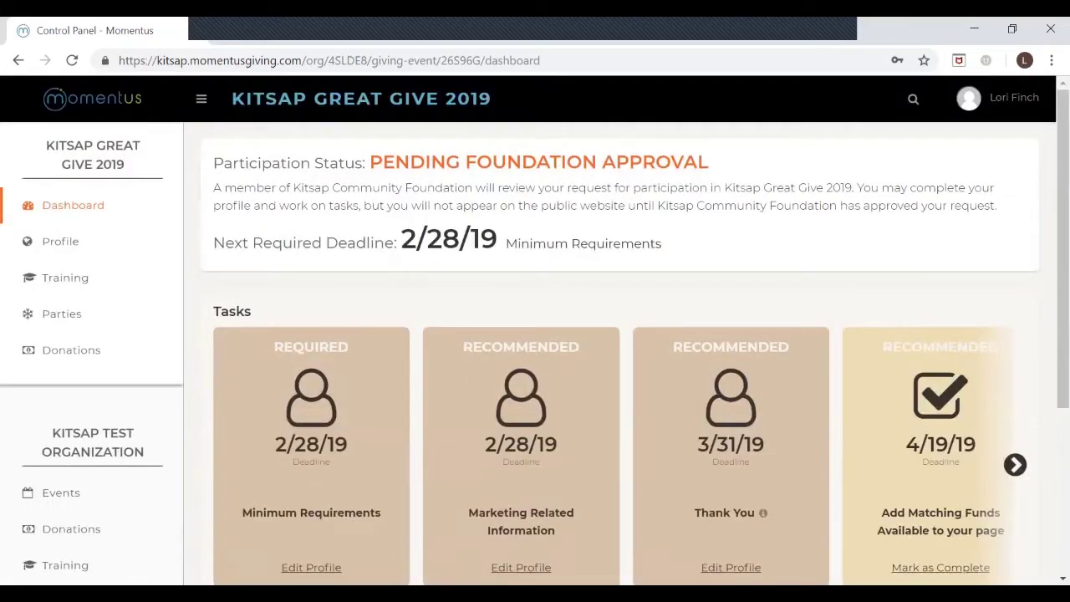
scroll(536, 334, "down", 2)
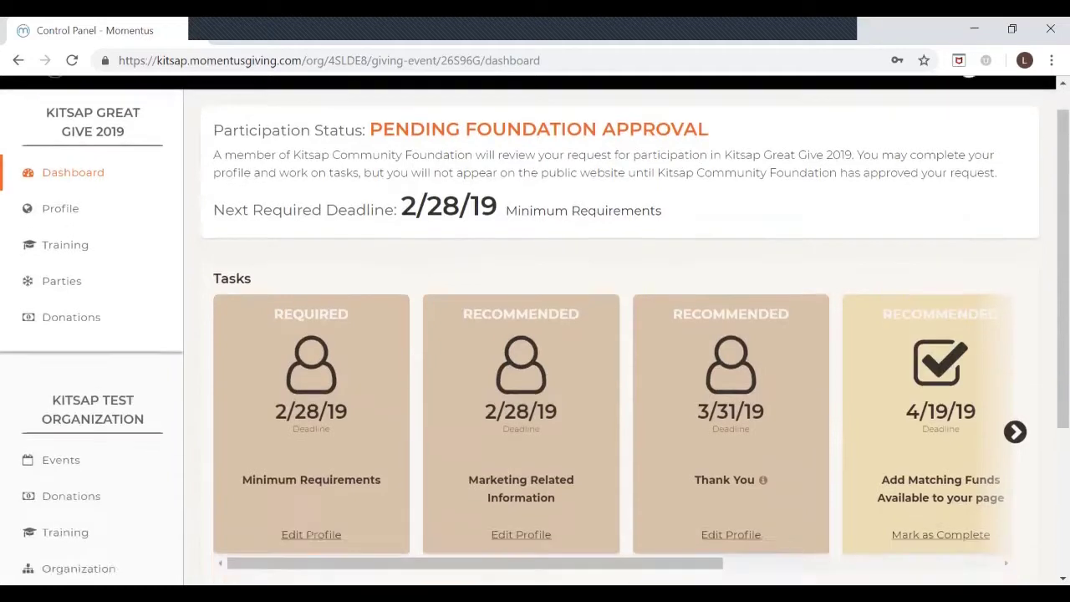
Step: Mark the Registration Tutorial task complete and open the Minimum Requirements profile form
left_click_drag(475, 428, 718, 428)
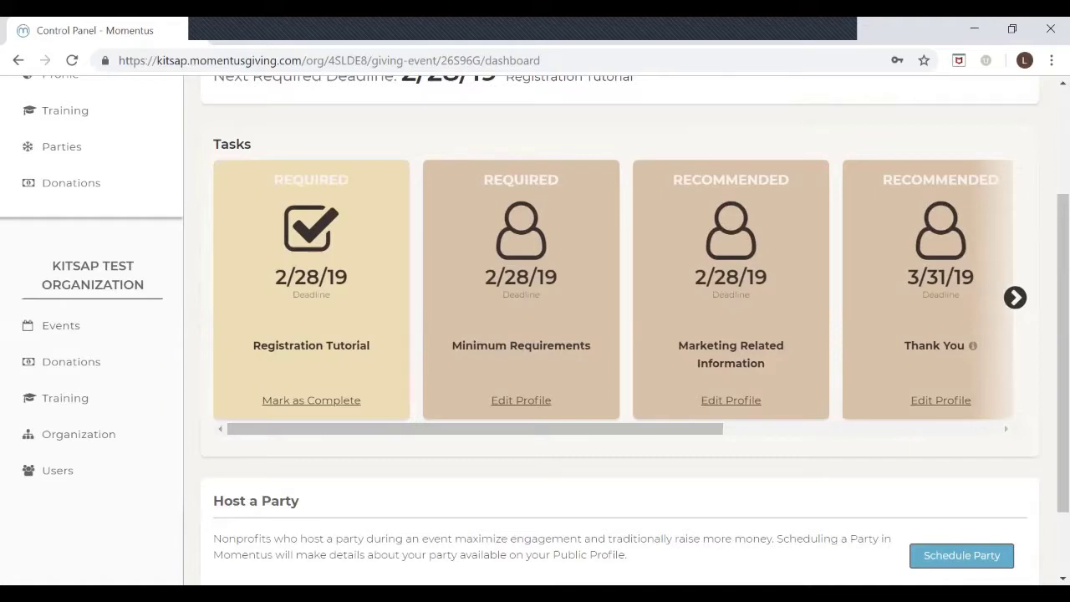
left_click(311, 400)
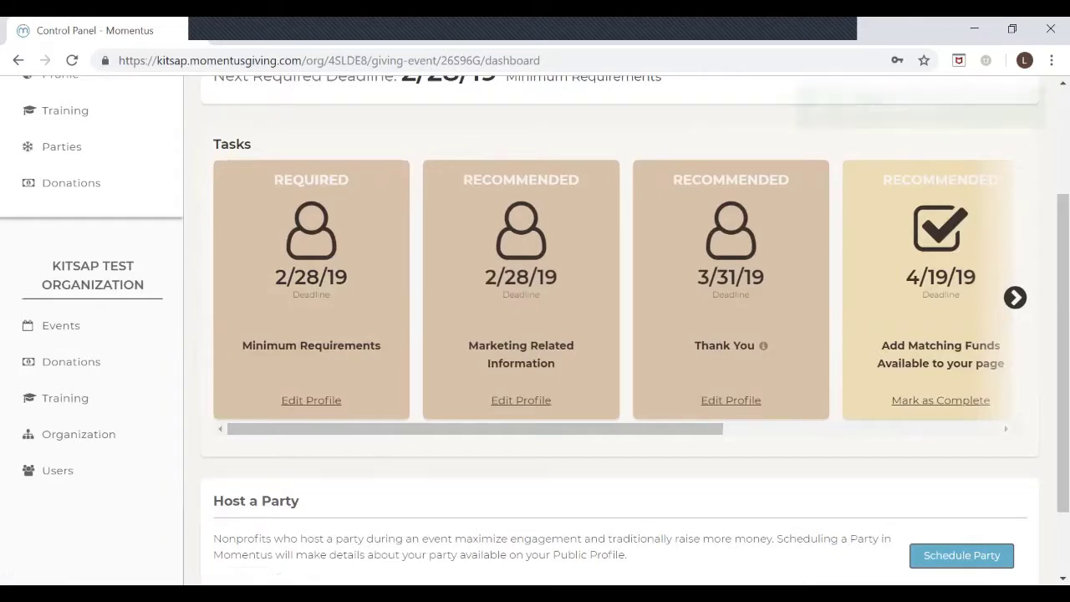
left_click(311, 399)
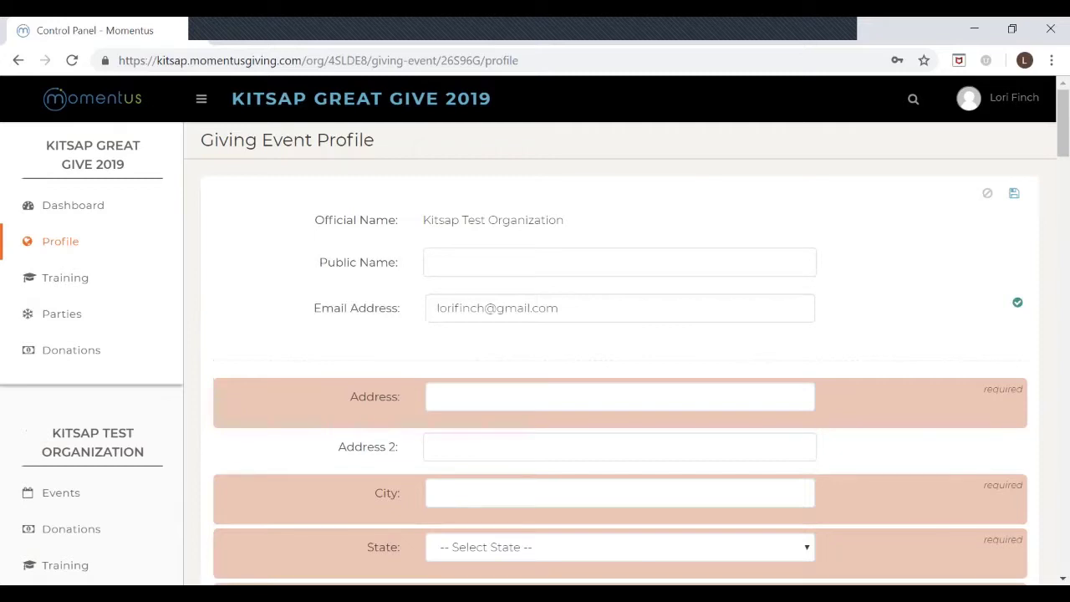
Step: Fill in the organisation's street address, city, state and zip code
scroll(619, 335, "down", 2)
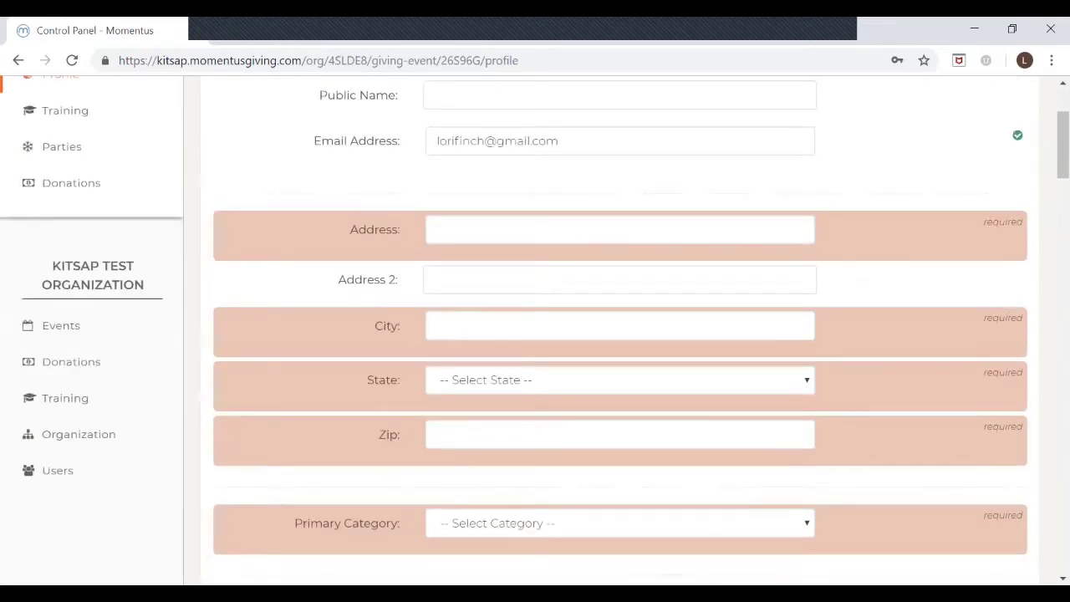
left_click(619, 229)
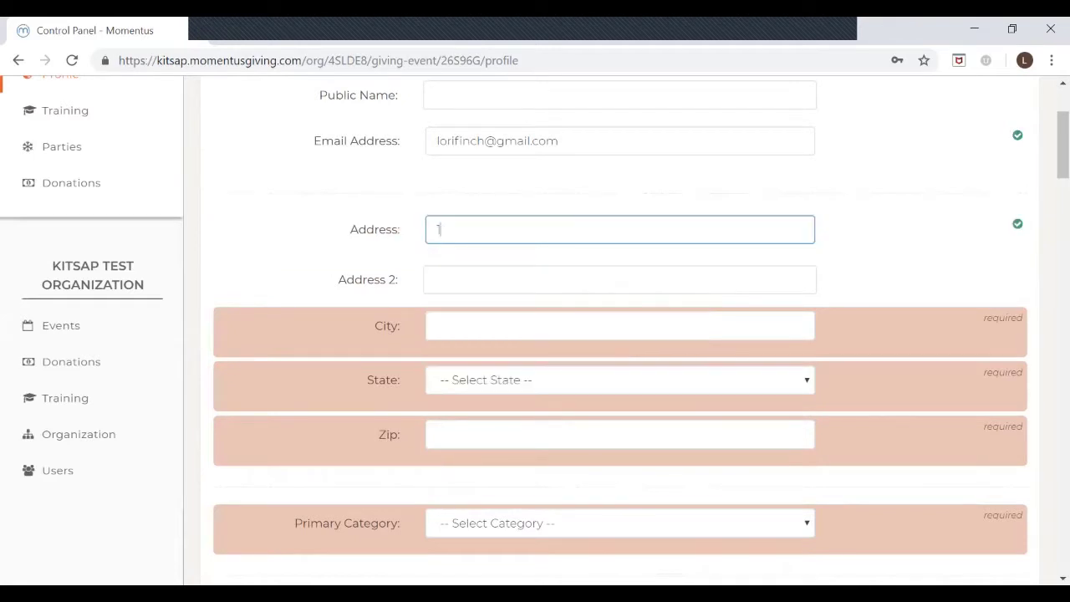
left_click(618, 326)
type("Washi")
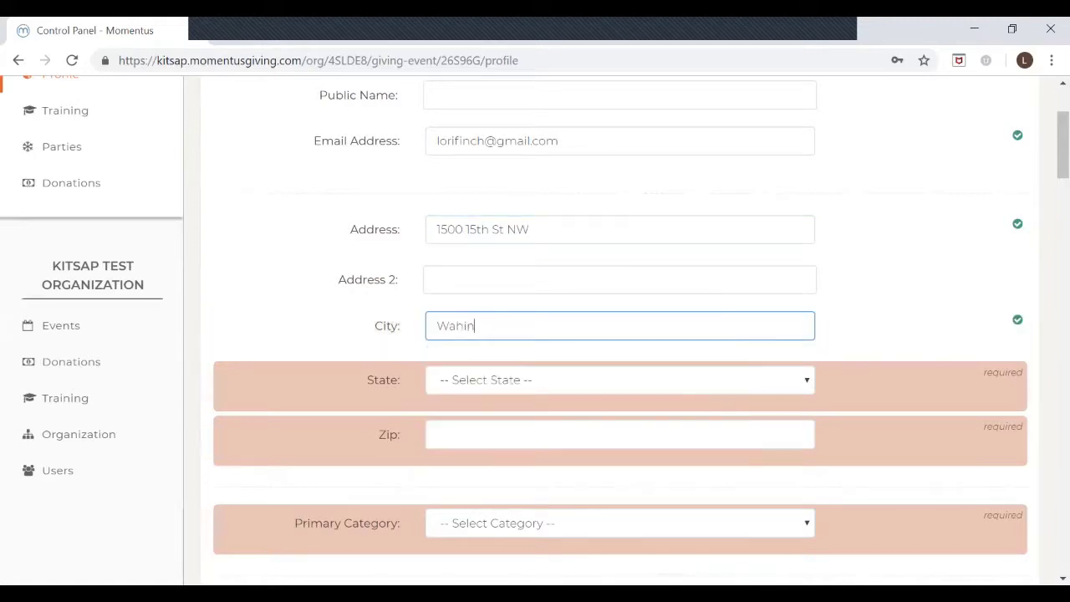
type("ngton")
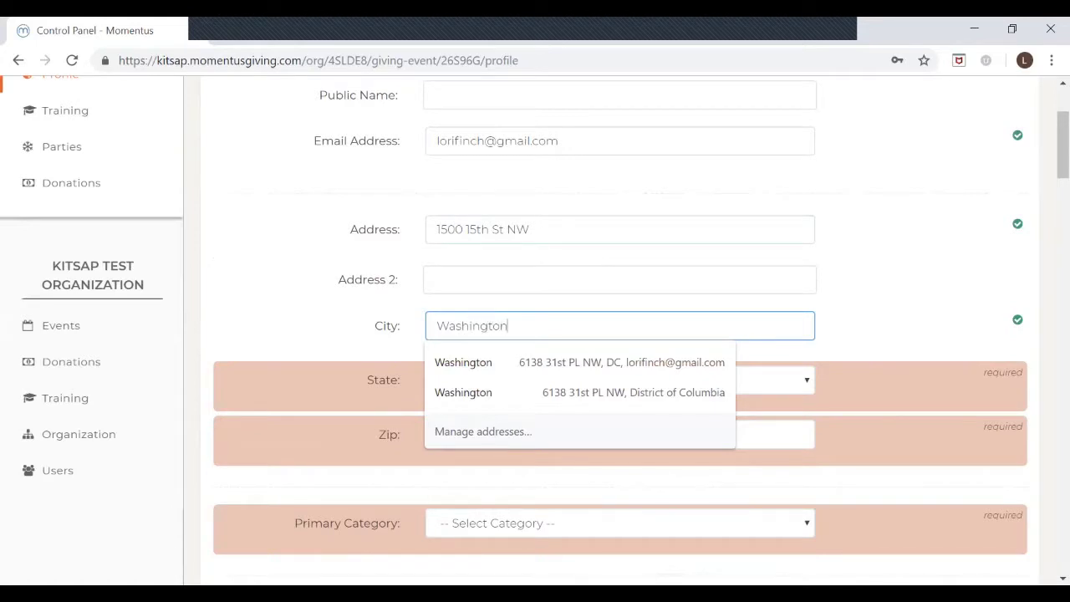
key("Tab")
key("alt+Down")
scroll(613, 201, "down", 2)
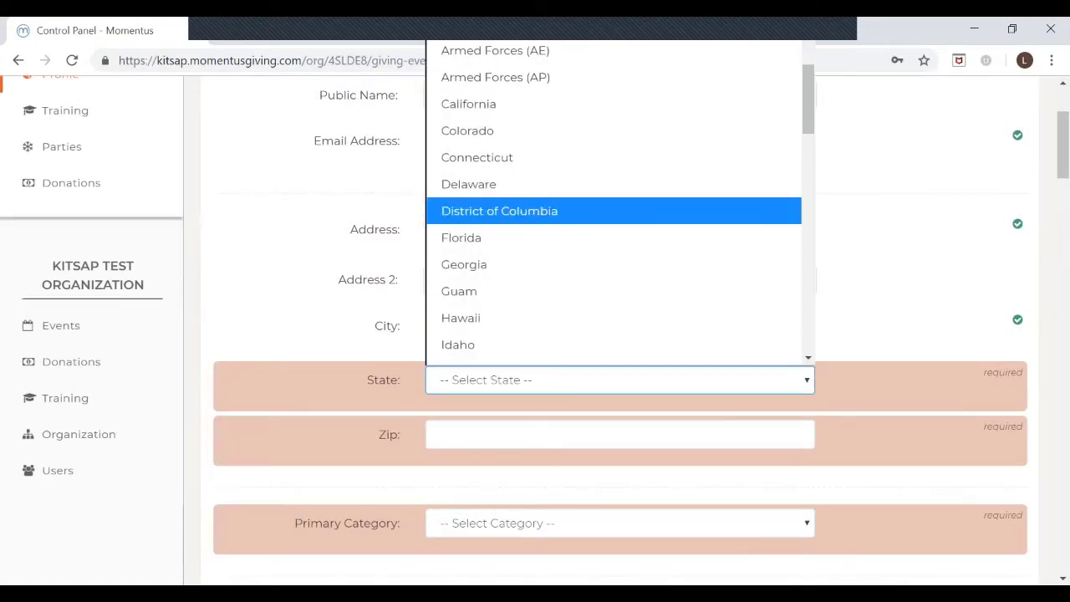
key("Tab")
type("20015")
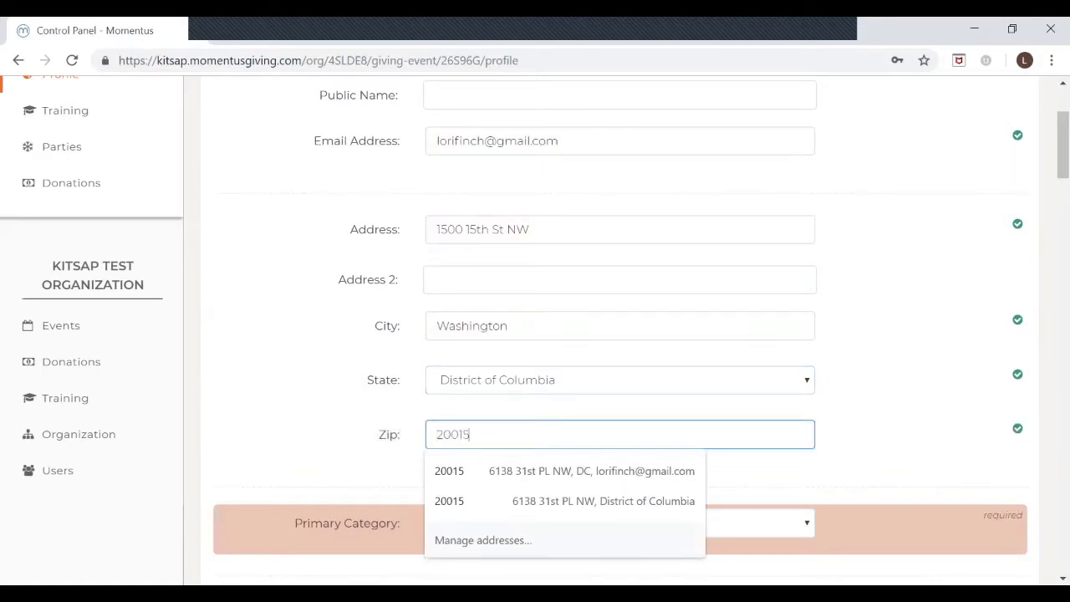
key("Tab")
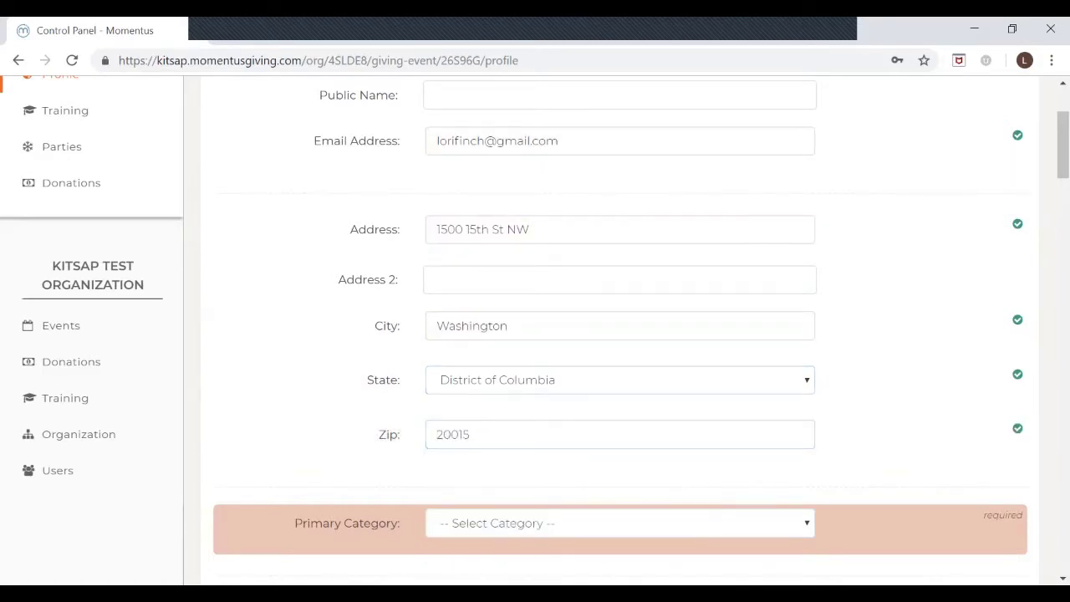
Step: Set Environment as the primary category and review the remaining profile fields
scroll(619, 335, "down", 3)
key("alt+Down")
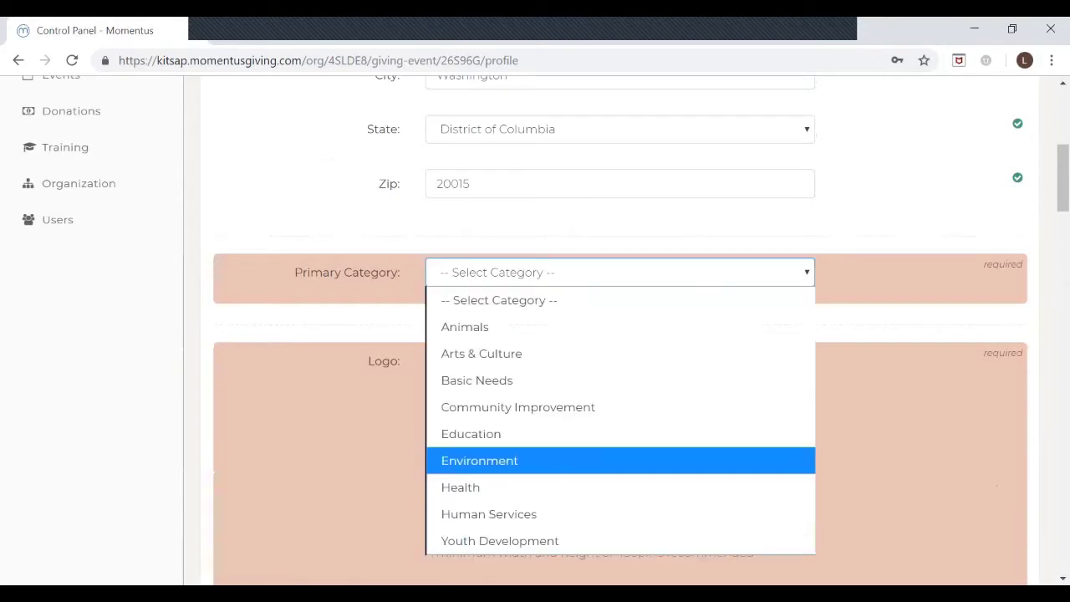
key("Return")
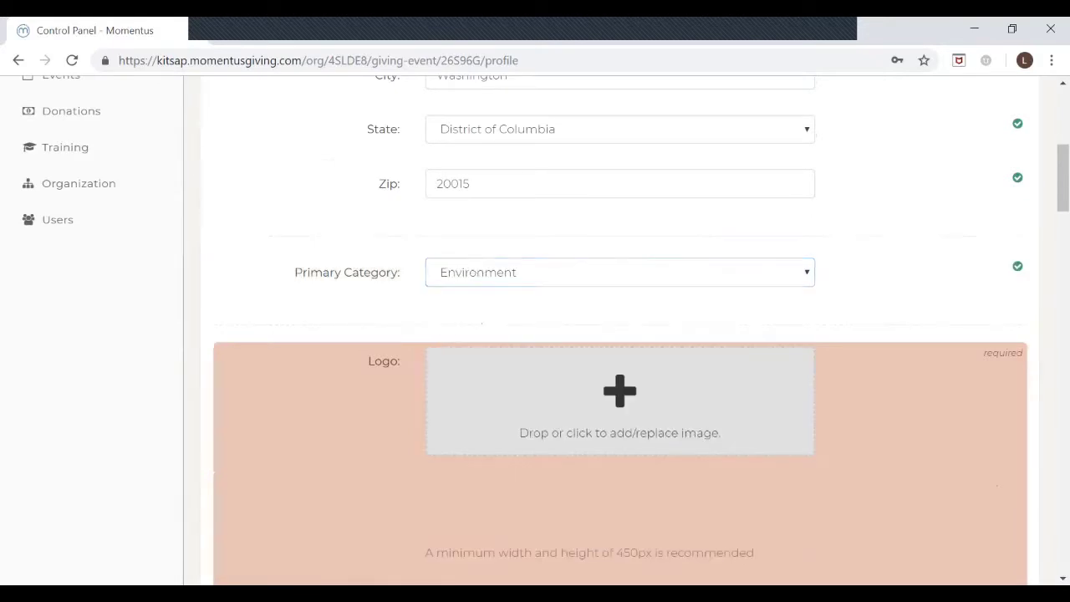
scroll(619, 334, "down", 1)
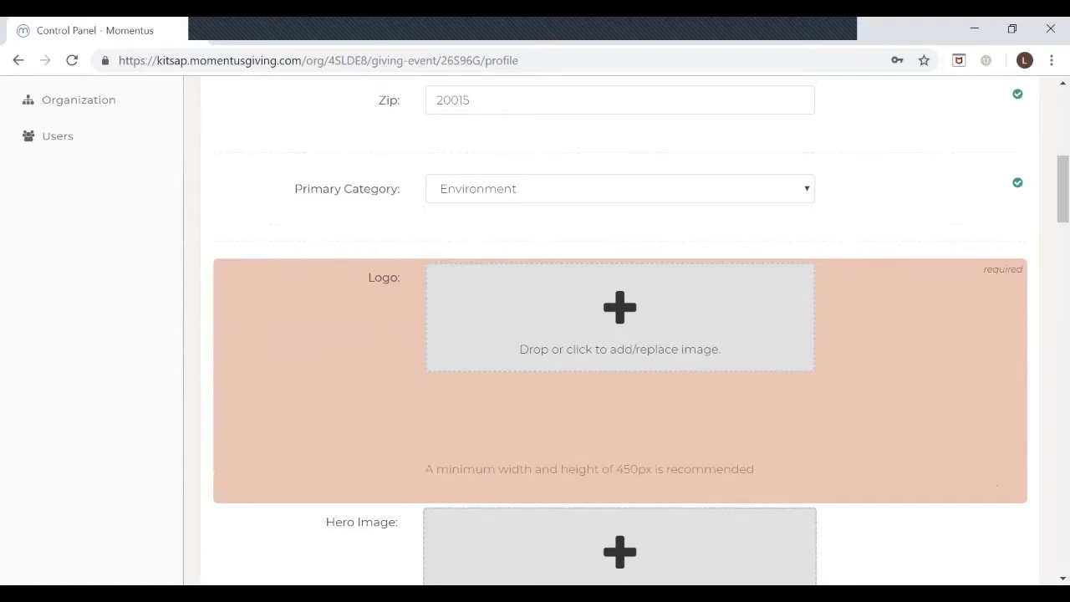
scroll(619, 334, "up", 6)
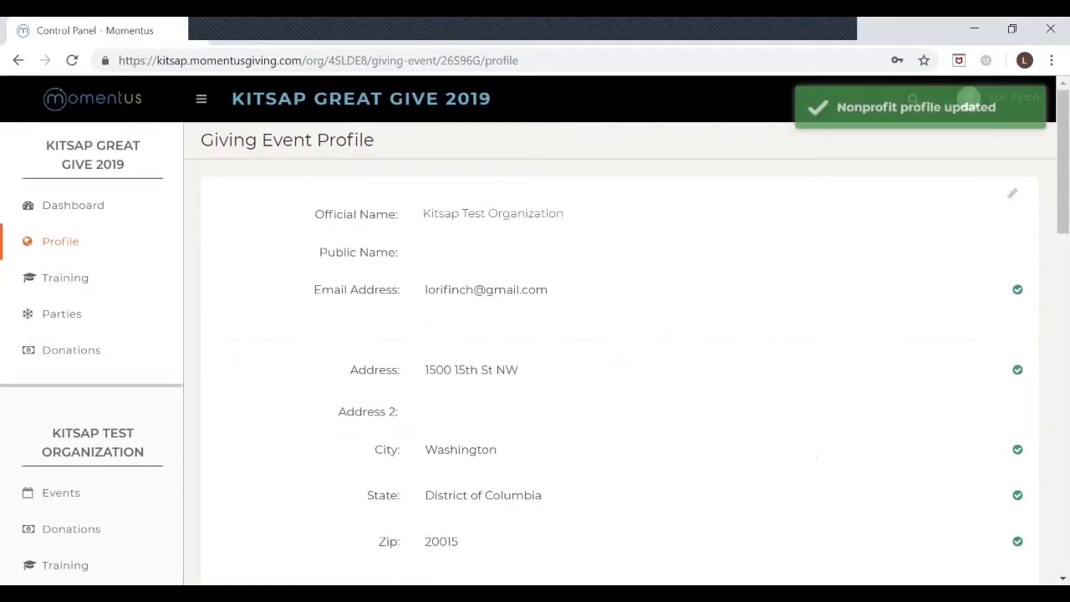
scroll(619, 334, "down", 8)
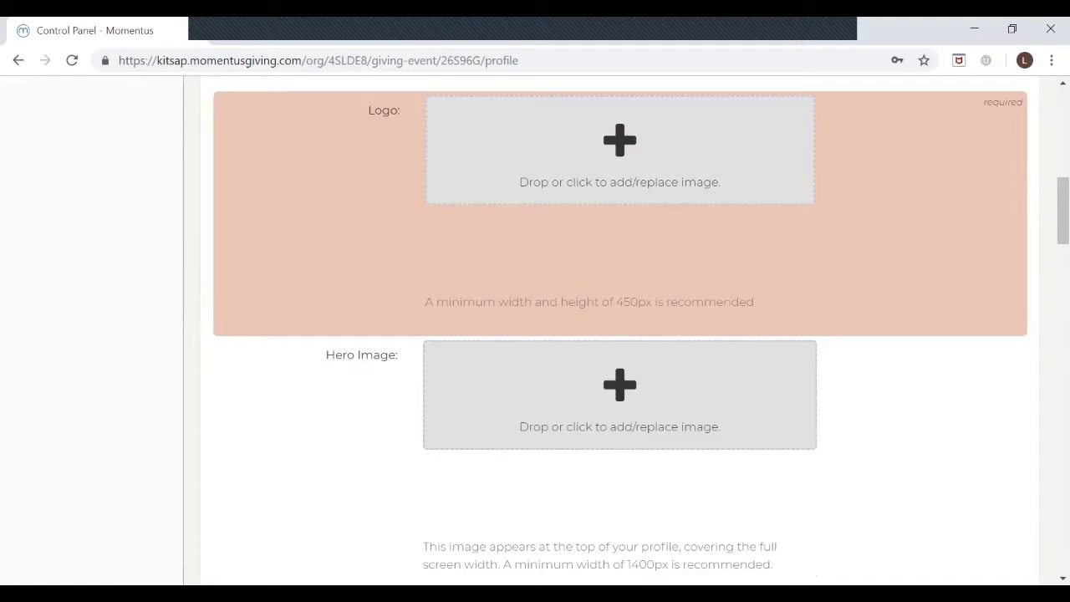
Step: Highlight the 450px logo size recommendation and scroll through the unfilled profile fields
left_click_drag(754, 302, 424, 301)
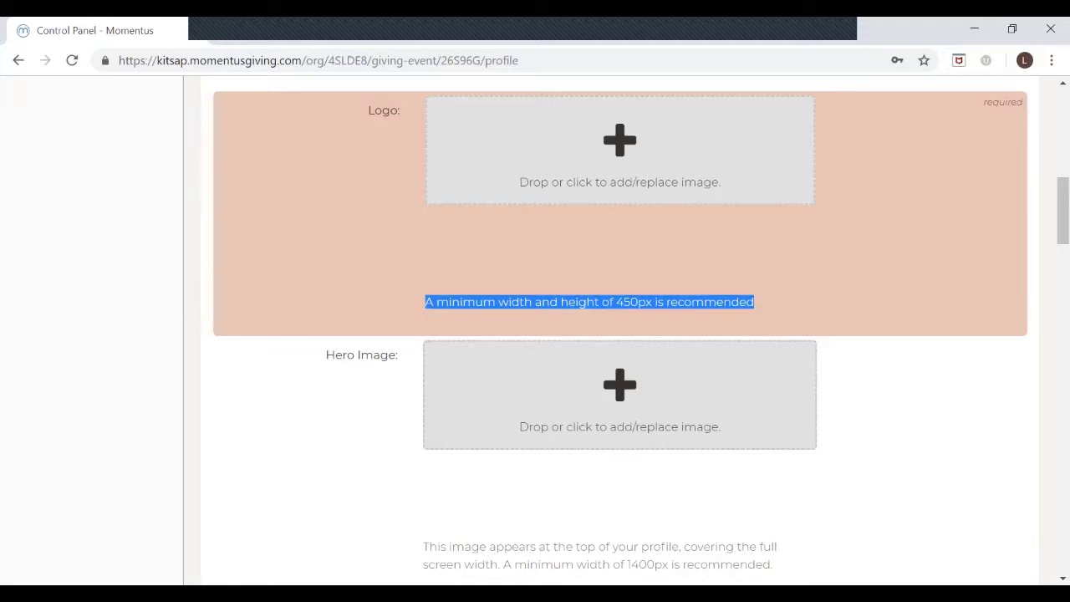
scroll(618, 334, "down", 7)
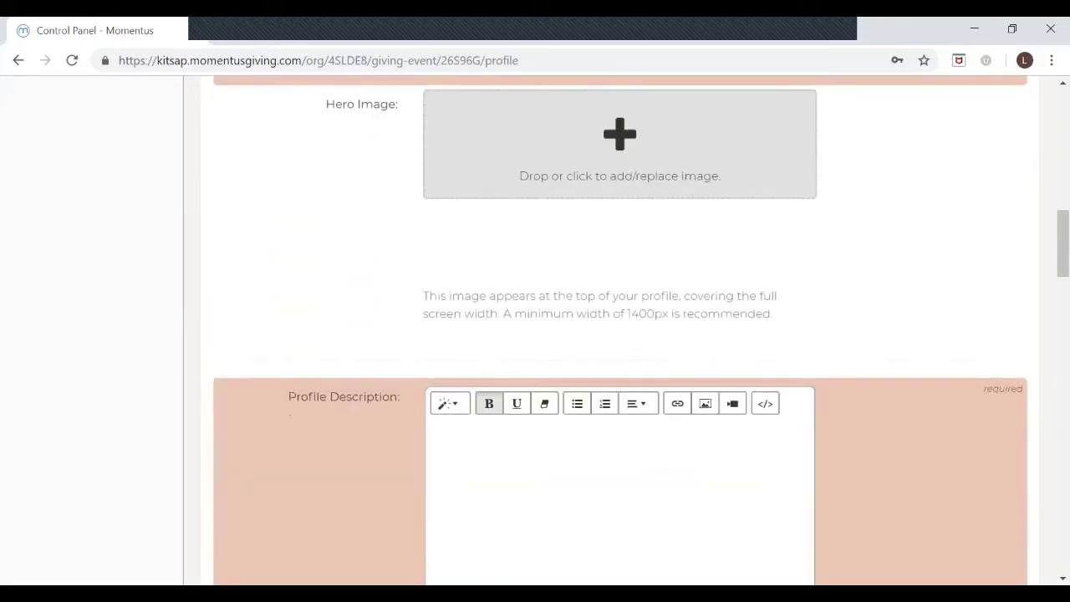
scroll(618, 335, "down", 4)
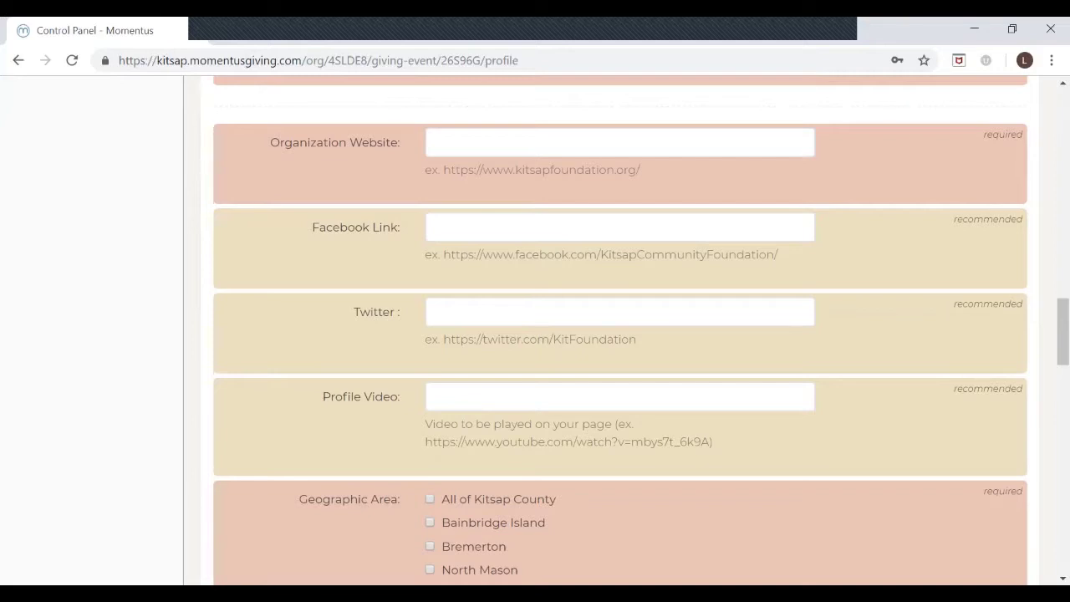
scroll(619, 335, "down", 2)
scroll(618, 335, "up", 1)
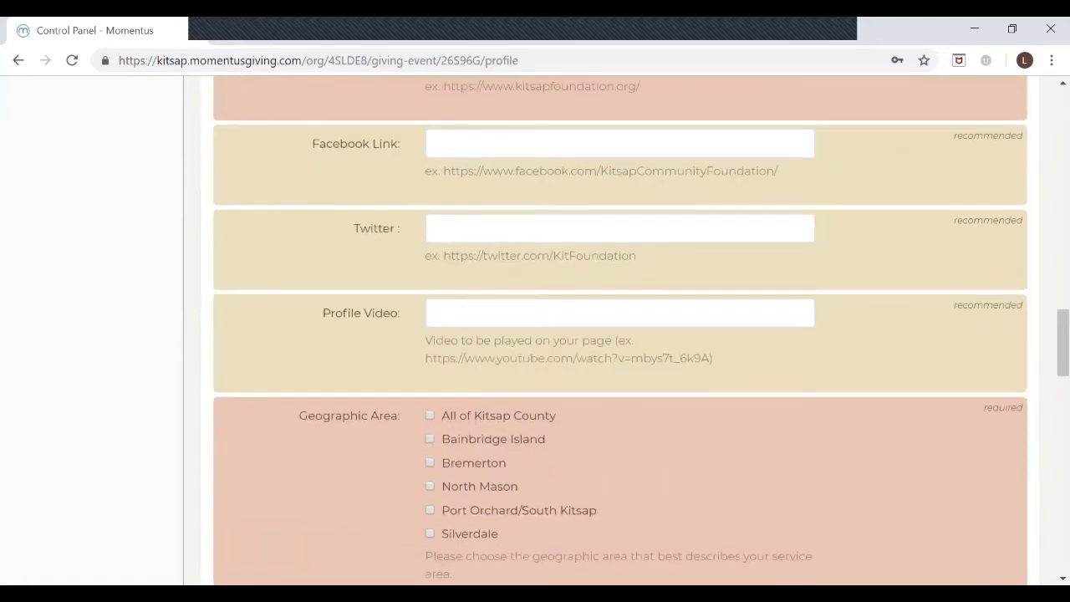
scroll(619, 334, "up", 15)
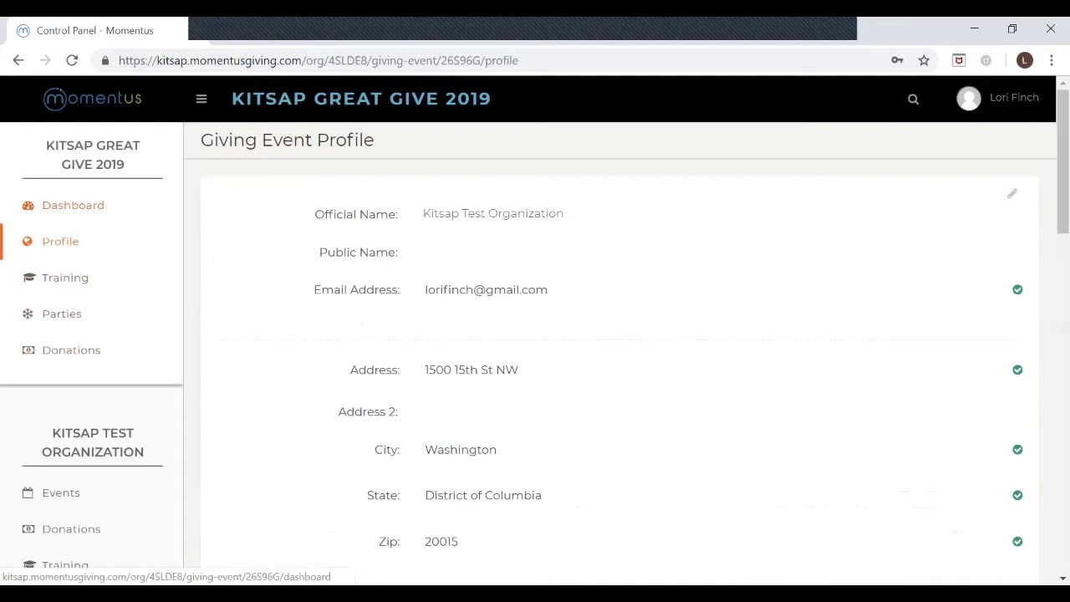
Step: Return to the event dashboard and scroll through its tasks
left_click(73, 205)
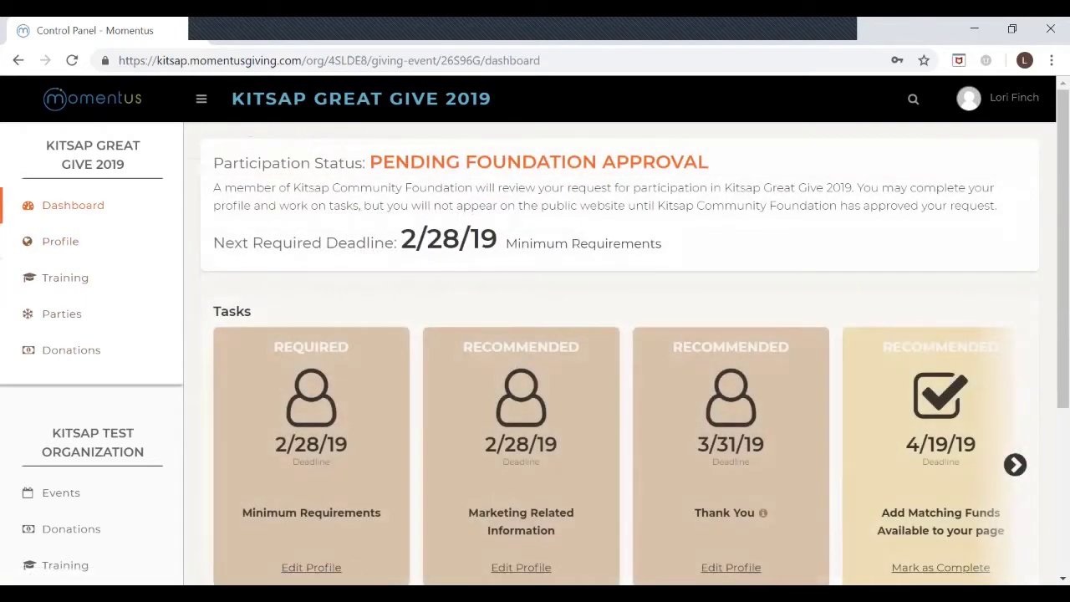
scroll(618, 335, "down", 2)
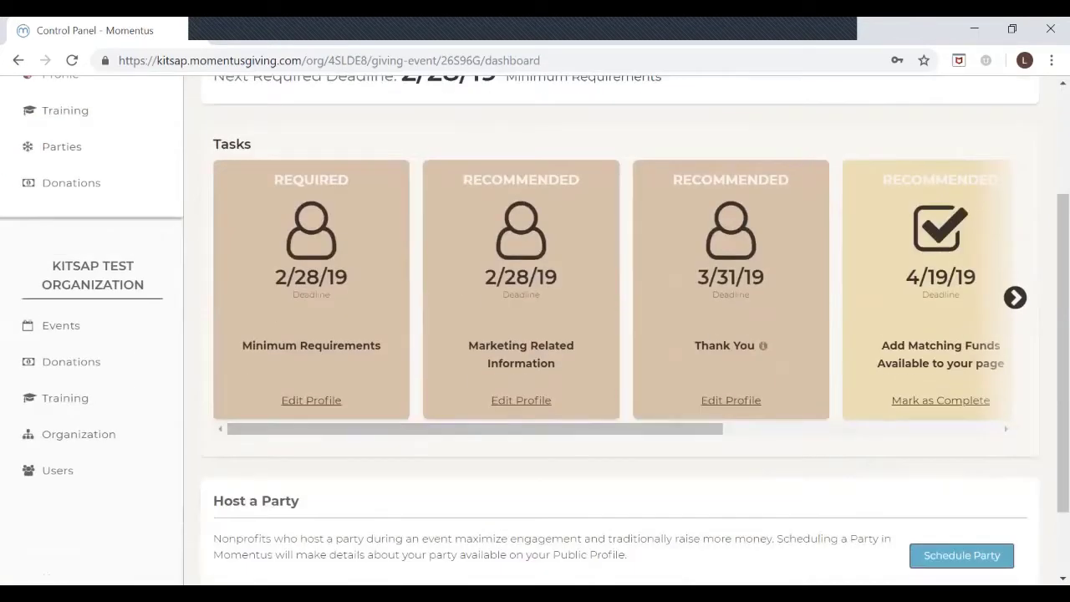
mouse_move(475, 429)
left_mouse_down()
mouse_move(751, 429)
mouse_move(475, 429)
left_mouse_up()
Step: Invite a new organisation user using the suggested e-mail address from the Users page
left_click(58, 470)
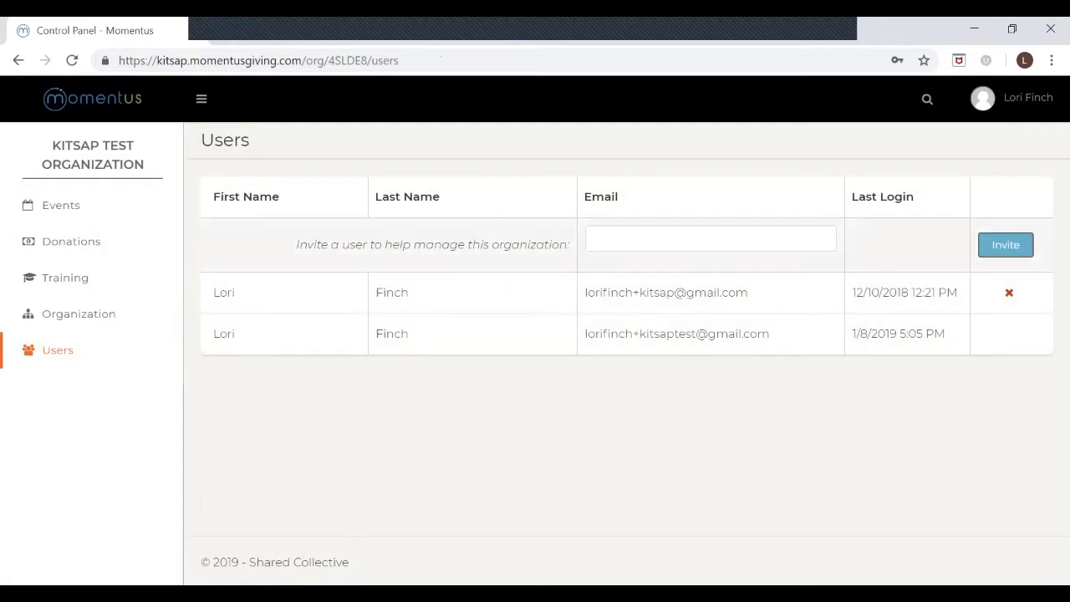
left_click(710, 238)
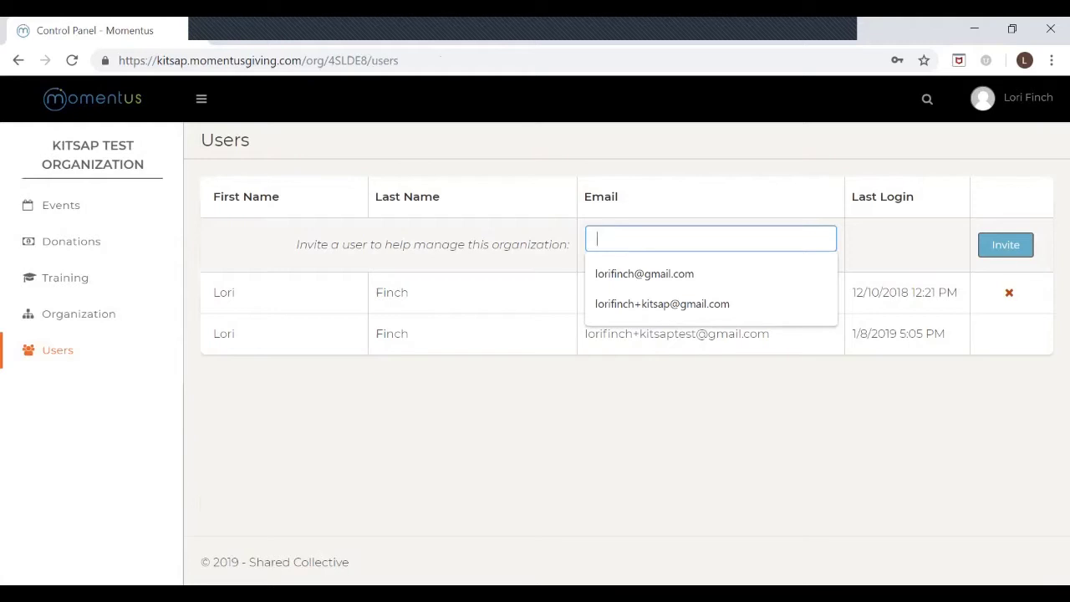
key("Down")
key("Return")
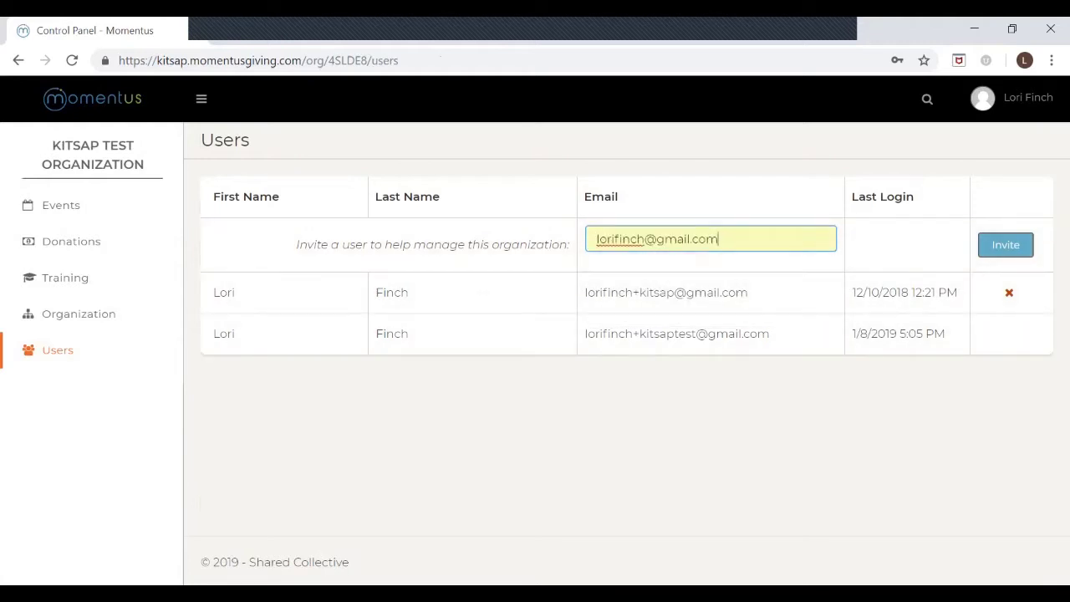
key("Return")
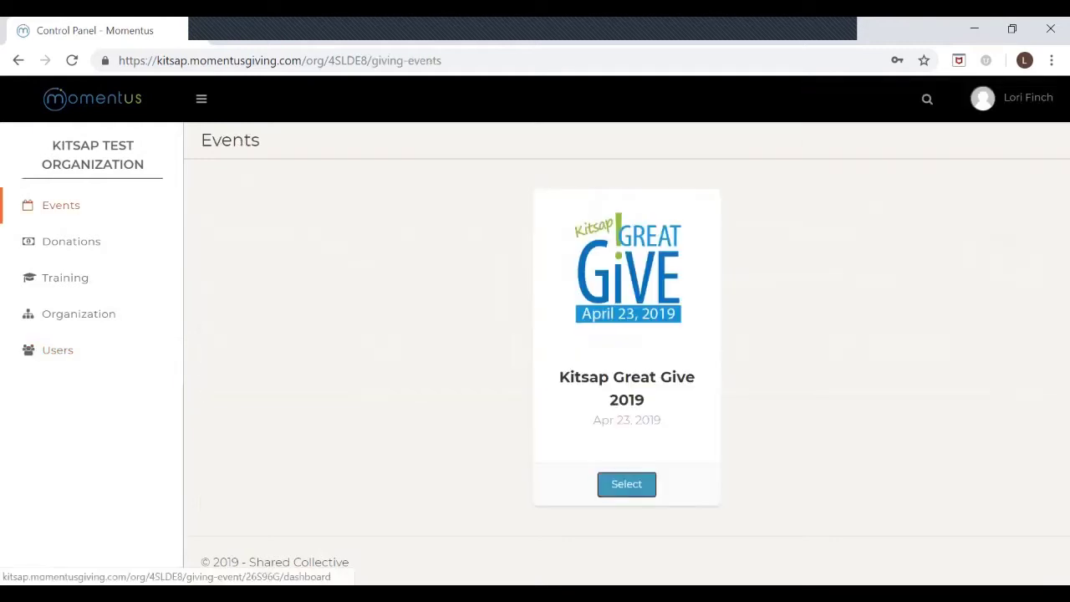
left_click(626, 483)
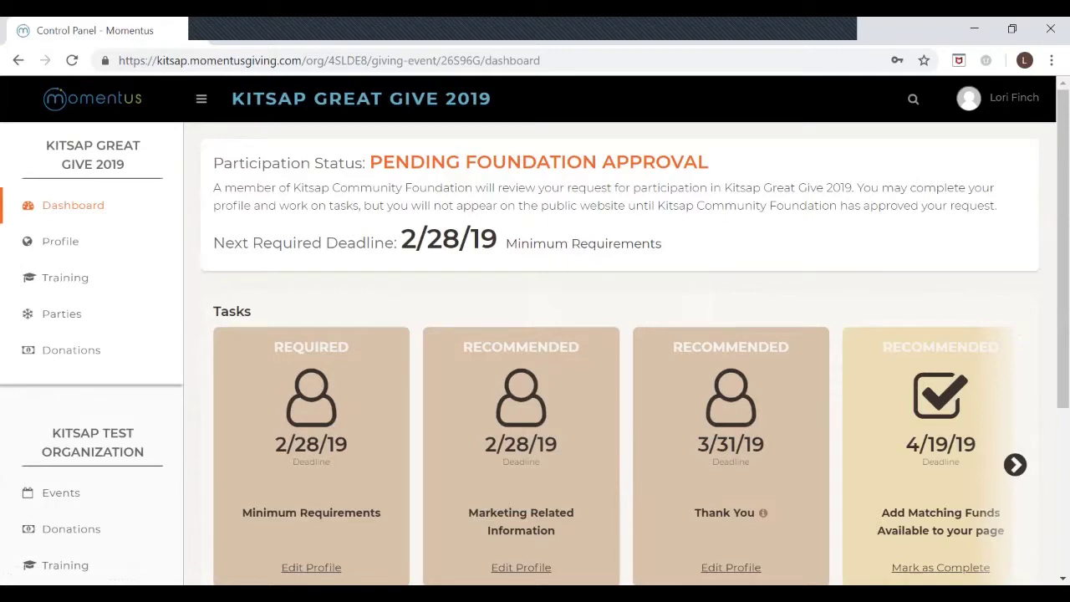
scroll(619, 334, "down", 1)
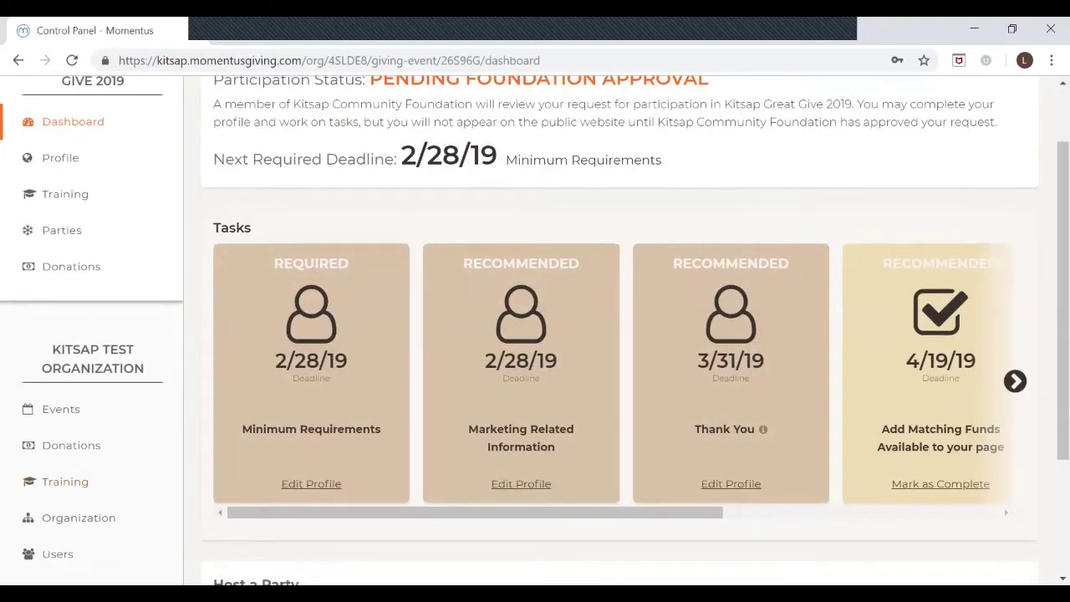
scroll(619, 334, "up", 1)
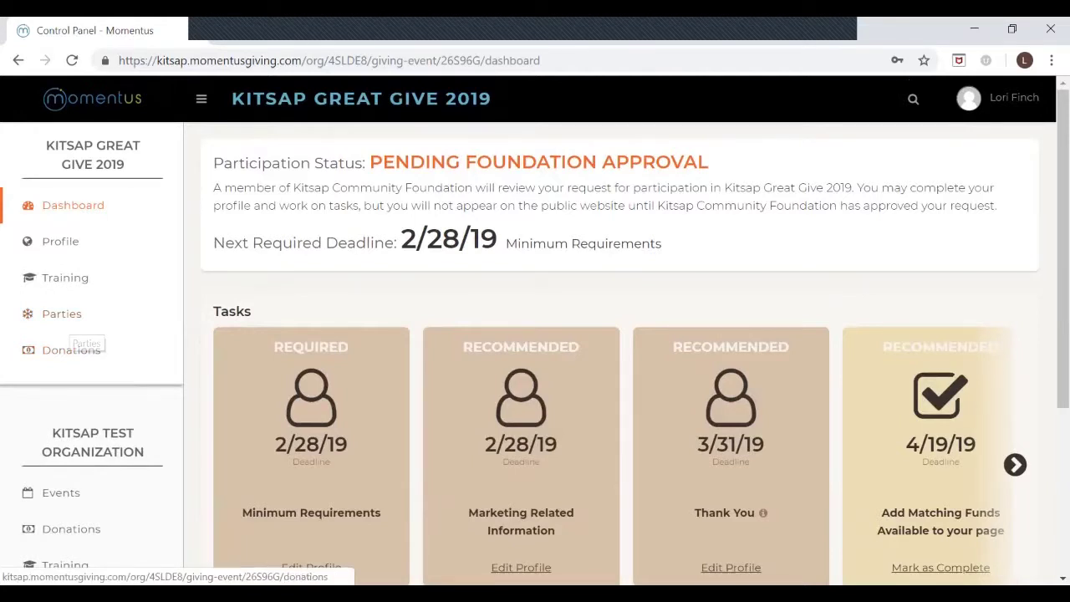
scroll(67, 330, "down", 3)
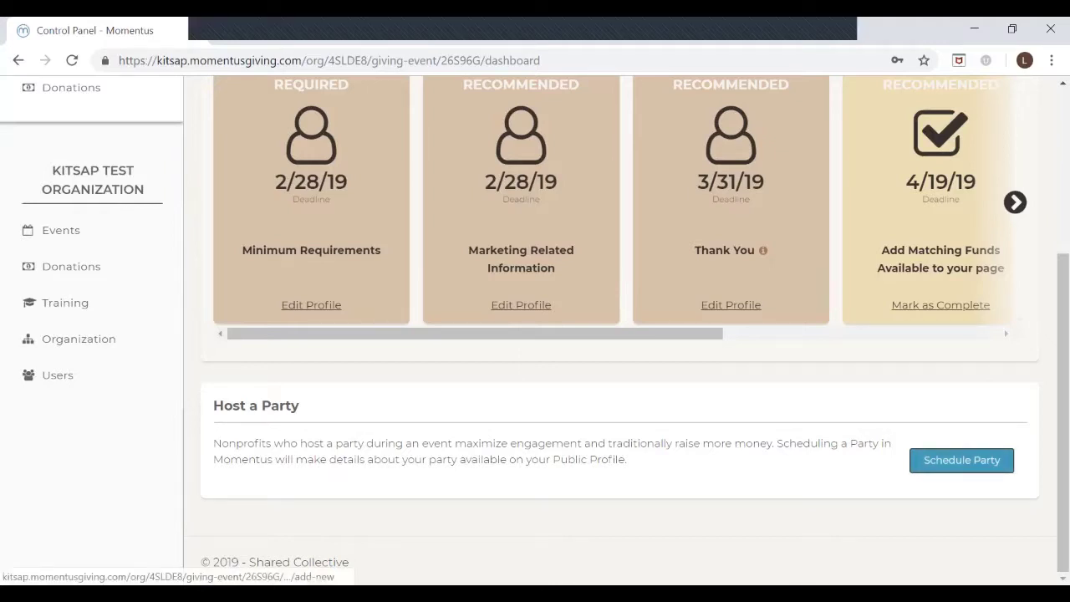
Step: Start a new party, cancel it unsaved, and open the event's Donations list
left_click(961, 460)
scroll(618, 330, "up", 2)
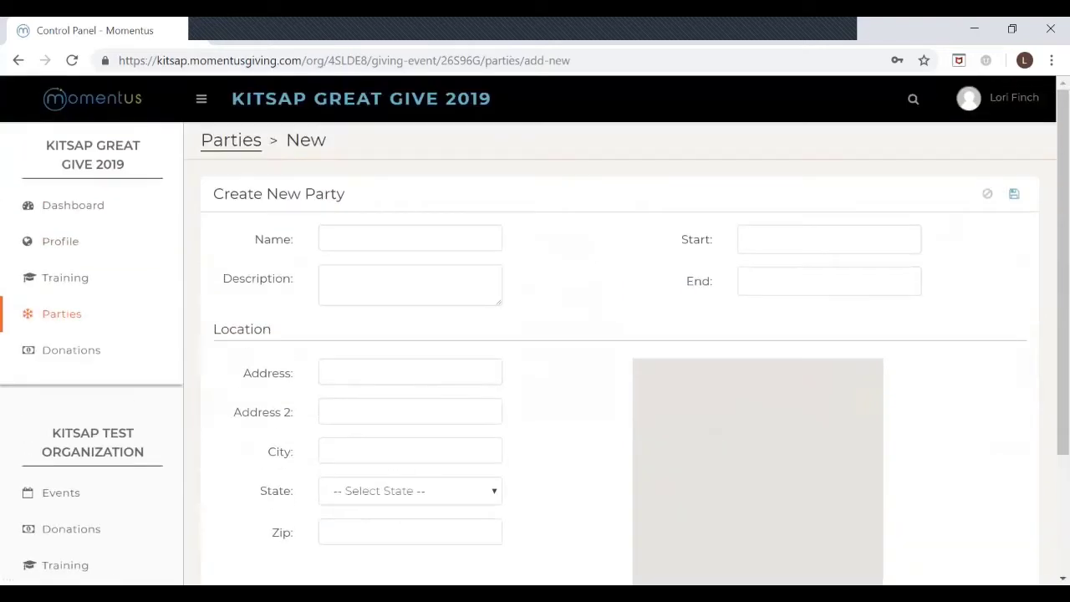
left_click(829, 240)
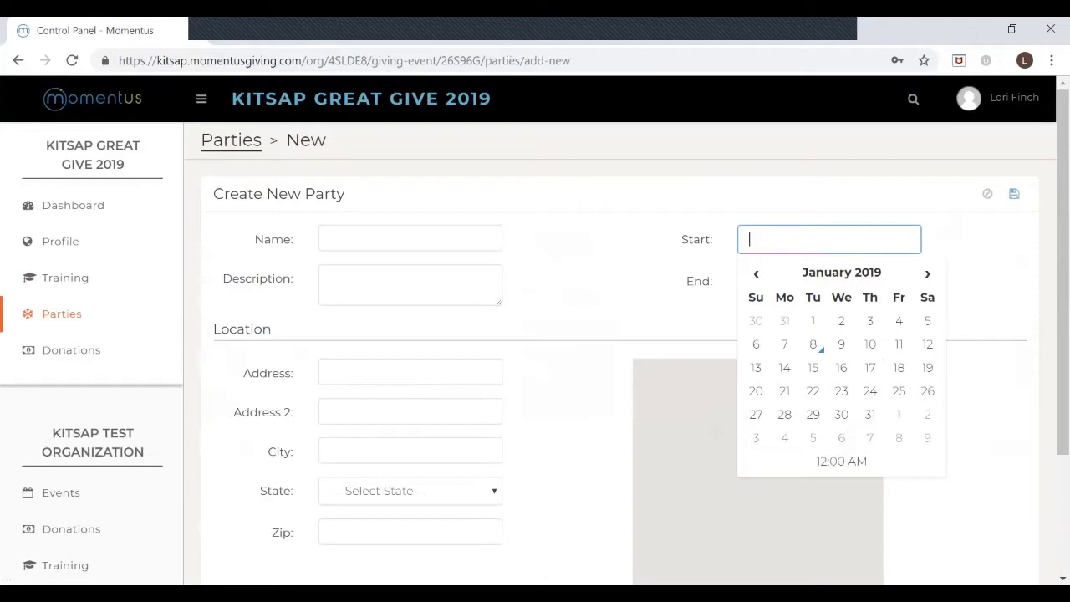
key("Escape")
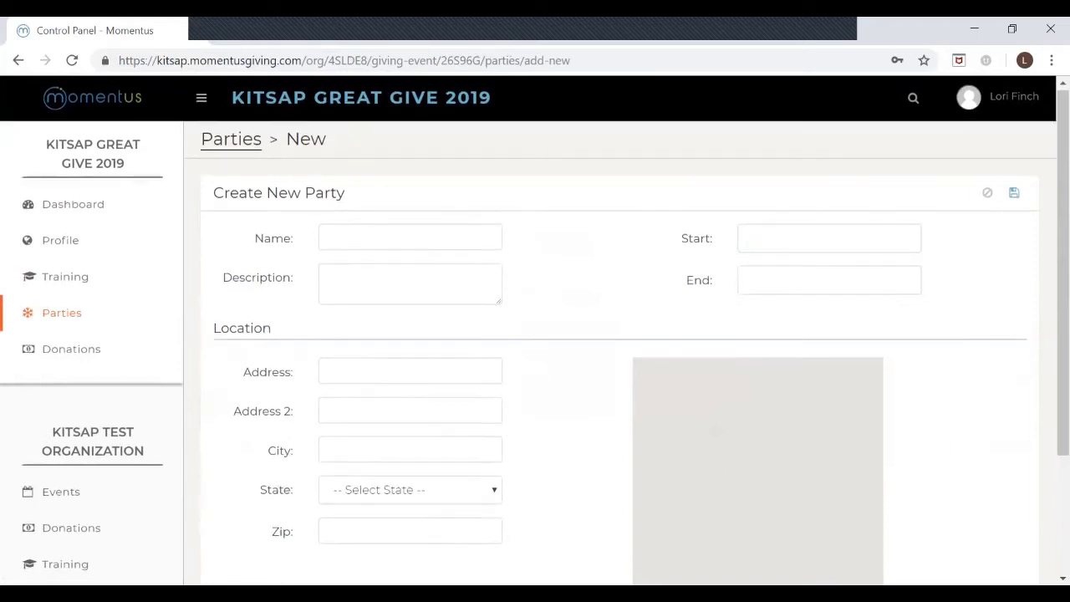
scroll(618, 334, "down", 2)
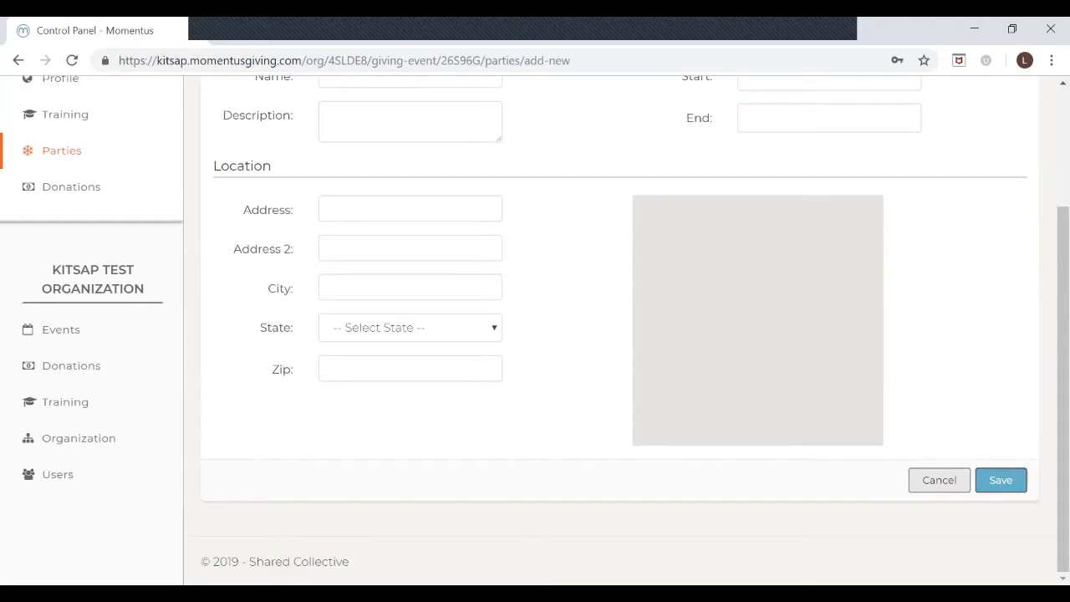
left_click(939, 480)
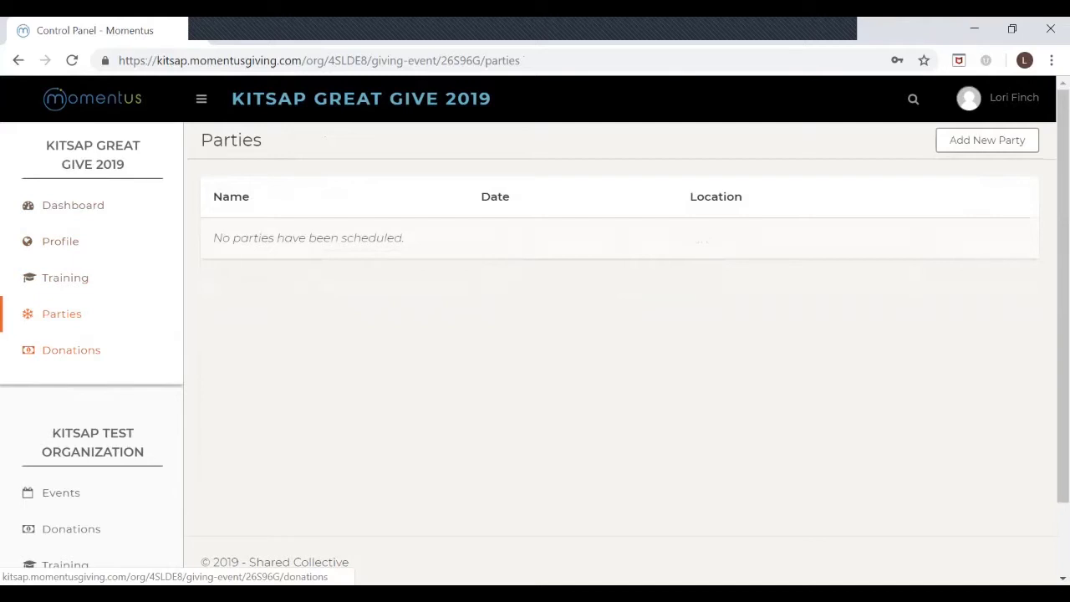
left_click(71, 349)
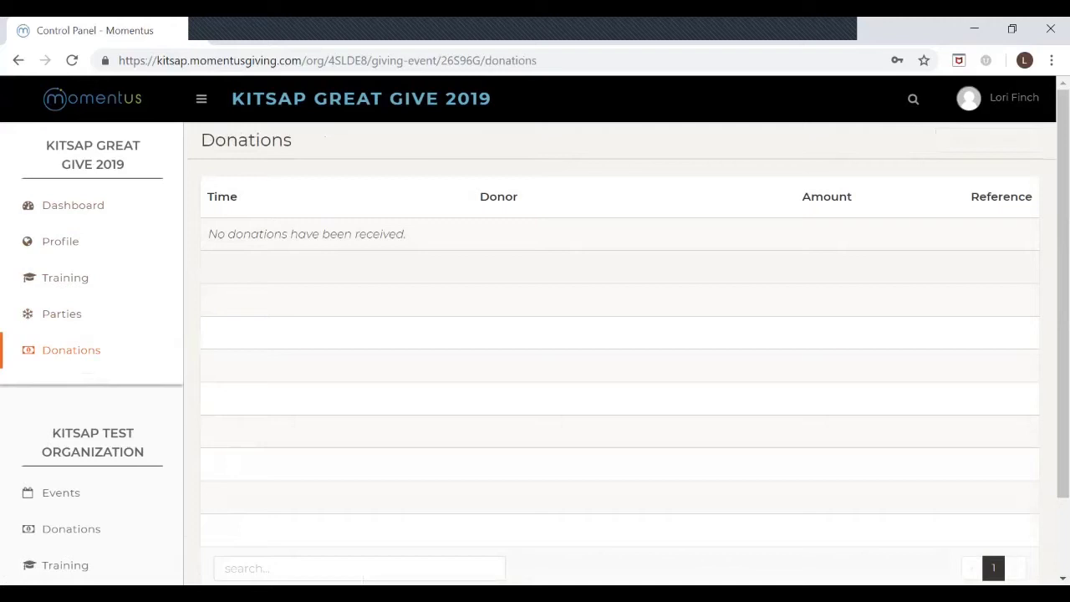
Step: Load givingday2018.momentusgiving.com, the Giving Day 2018 public site, in a new tab
key("ctrl+t")
type("giv")
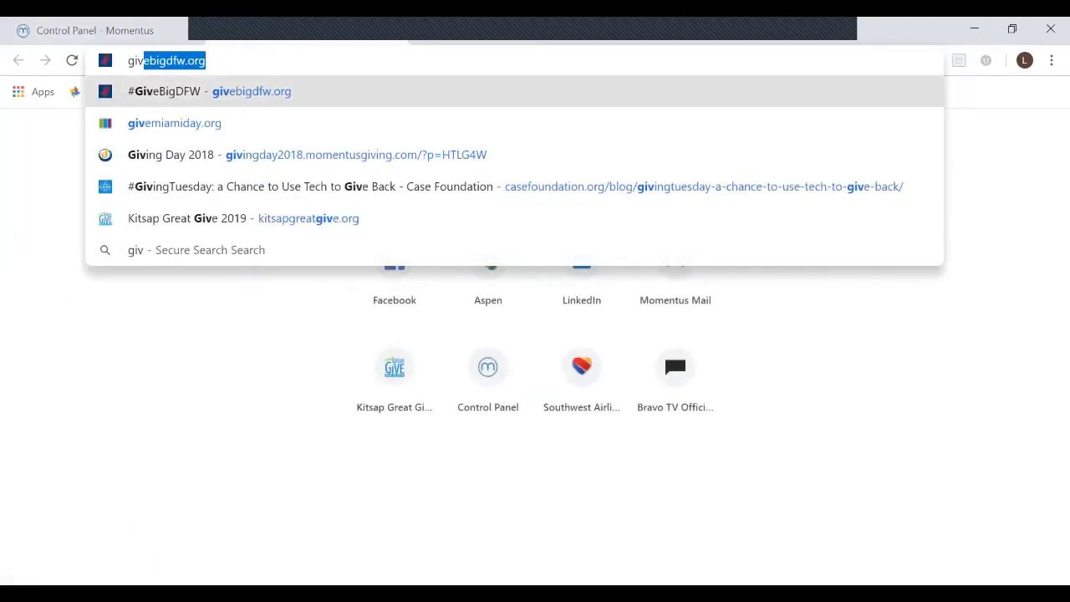
type("ing")
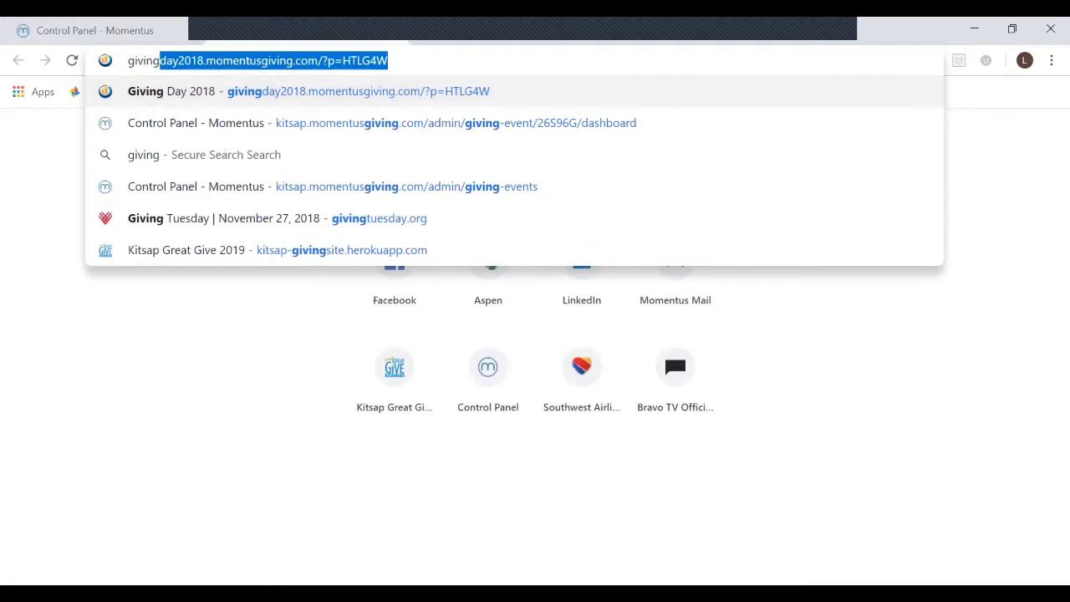
left_click(292, 60)
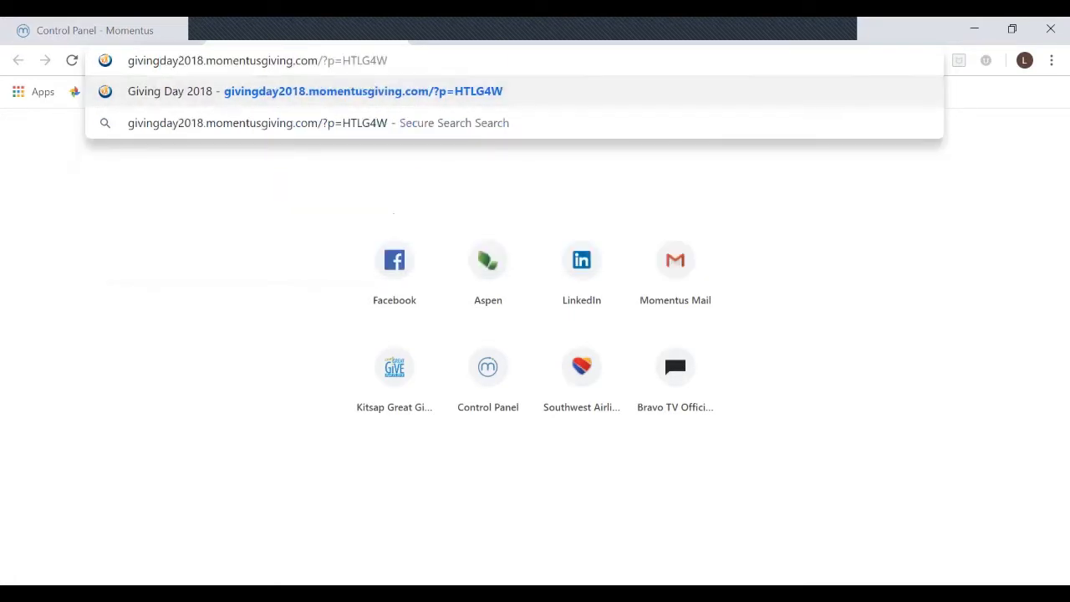
key("Return")
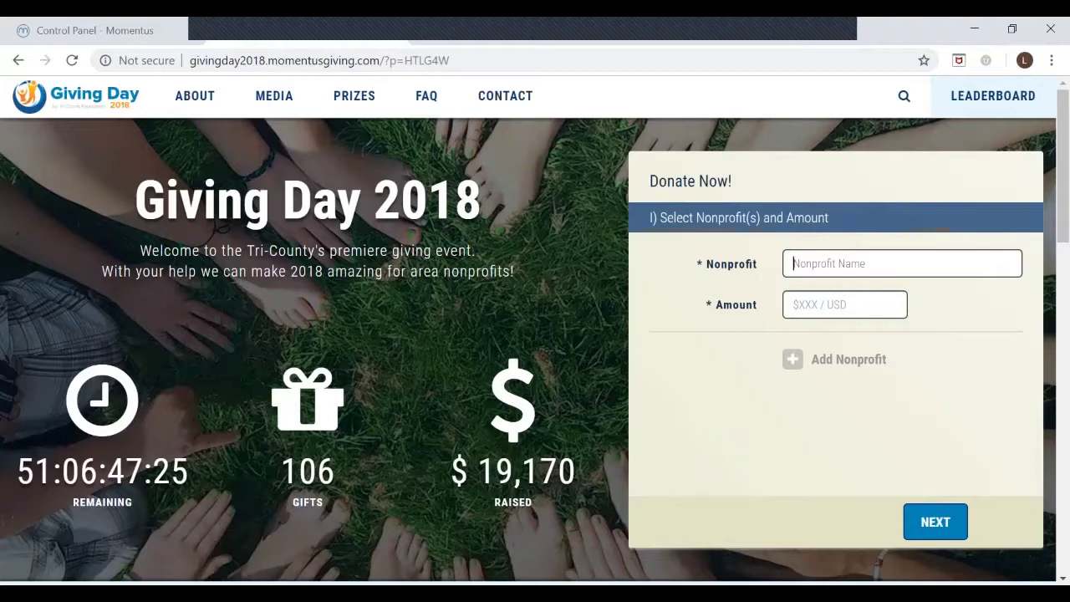
Step: Enter a $1000 gift for Bee Bi Bee and add Whalez Water as a second nonprofit
type("bi")
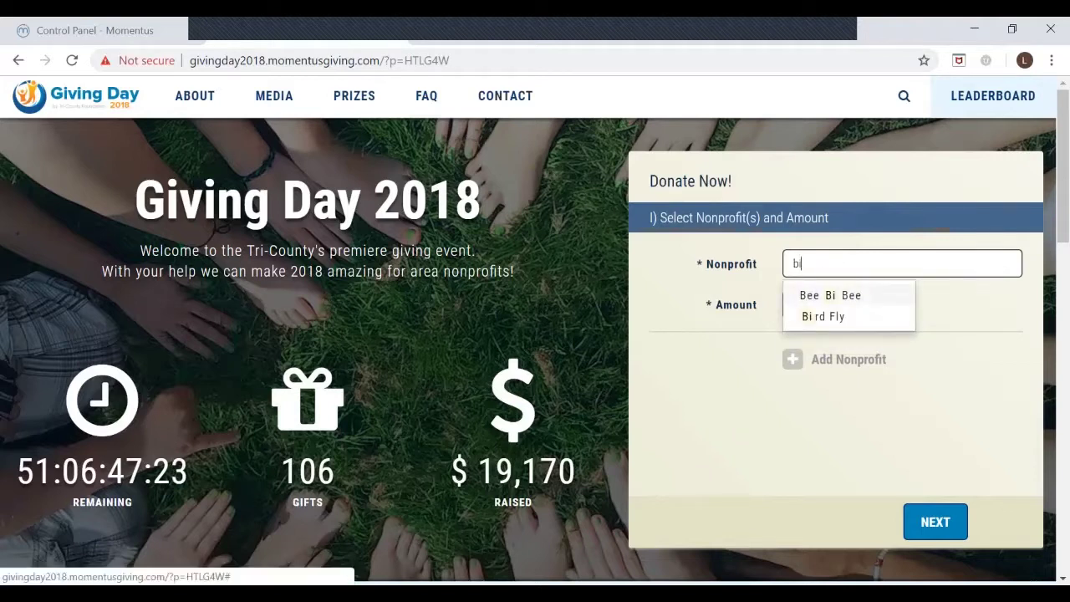
key("Return")
key("Tab")
type("1000")
key("Tab")
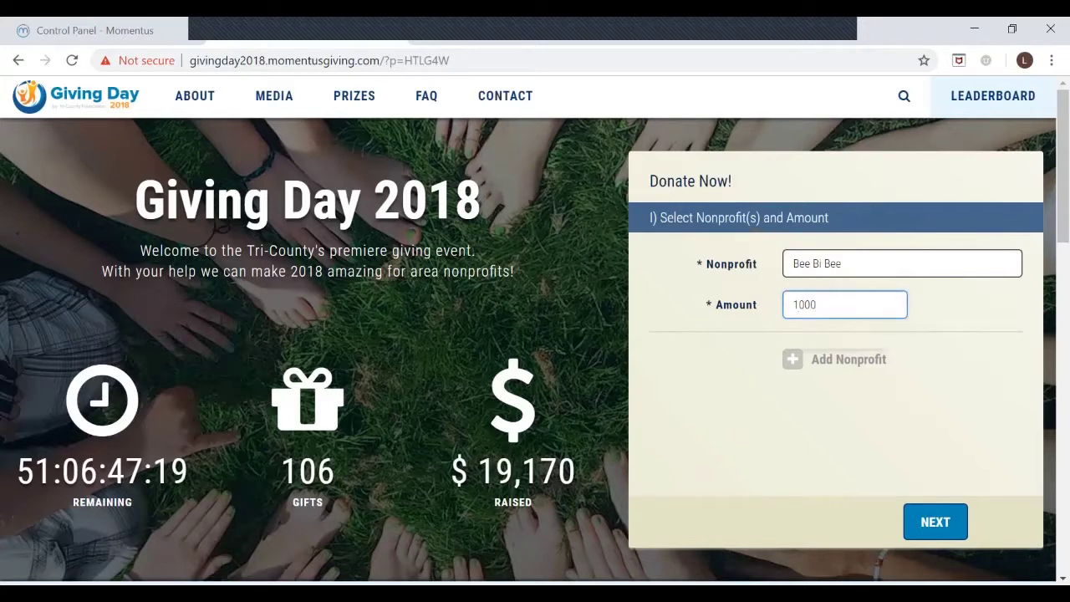
key("Return")
type("wh")
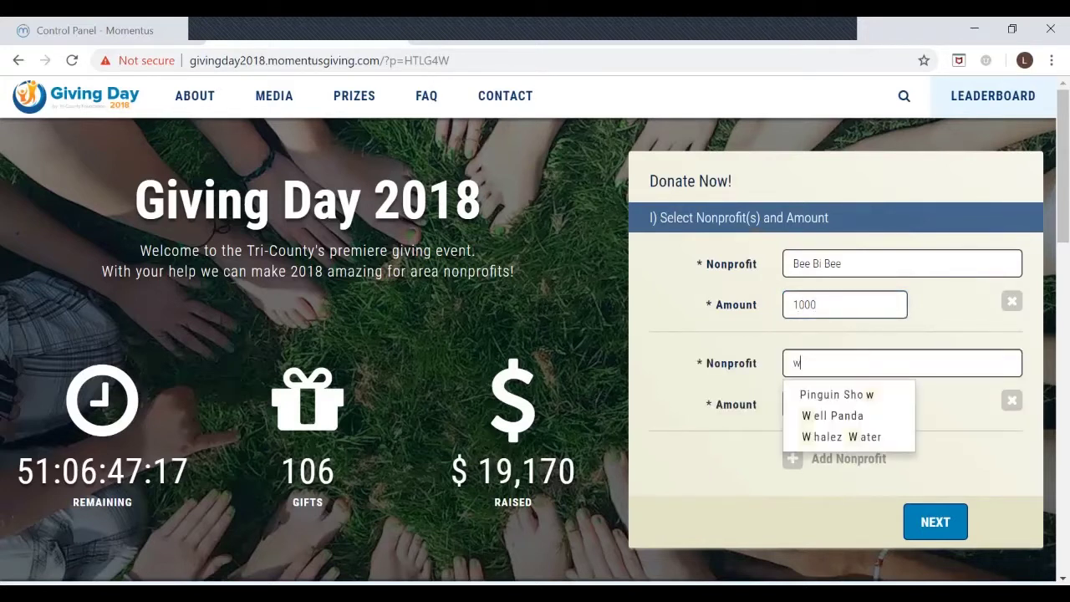
left_click(840, 394)
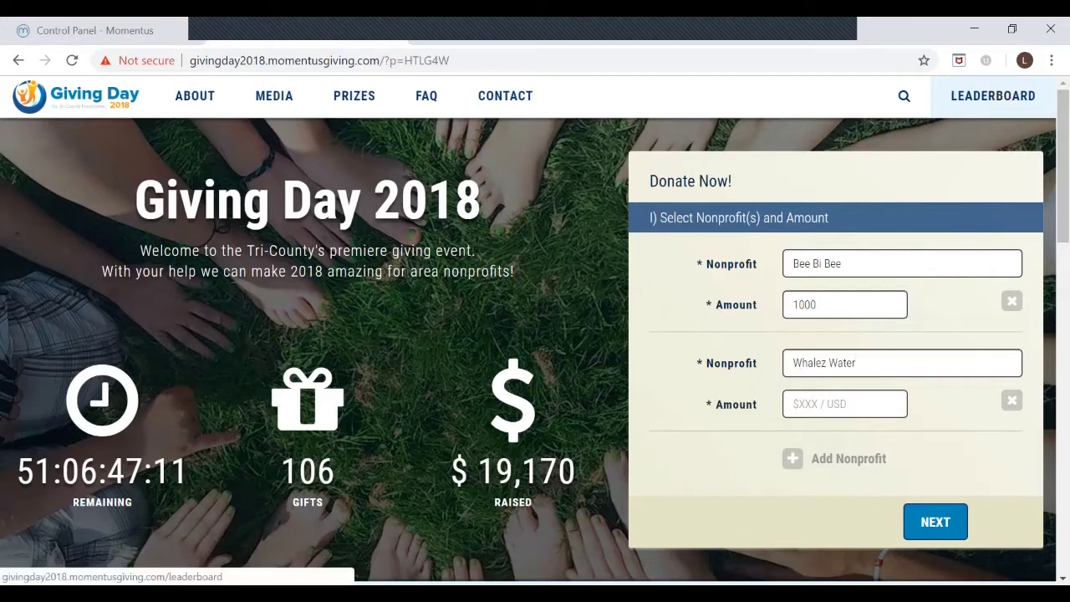
Step: Show the Giving Day 2018 leaderboard ranking nonprofits by gifts and amount raised
left_click(993, 96)
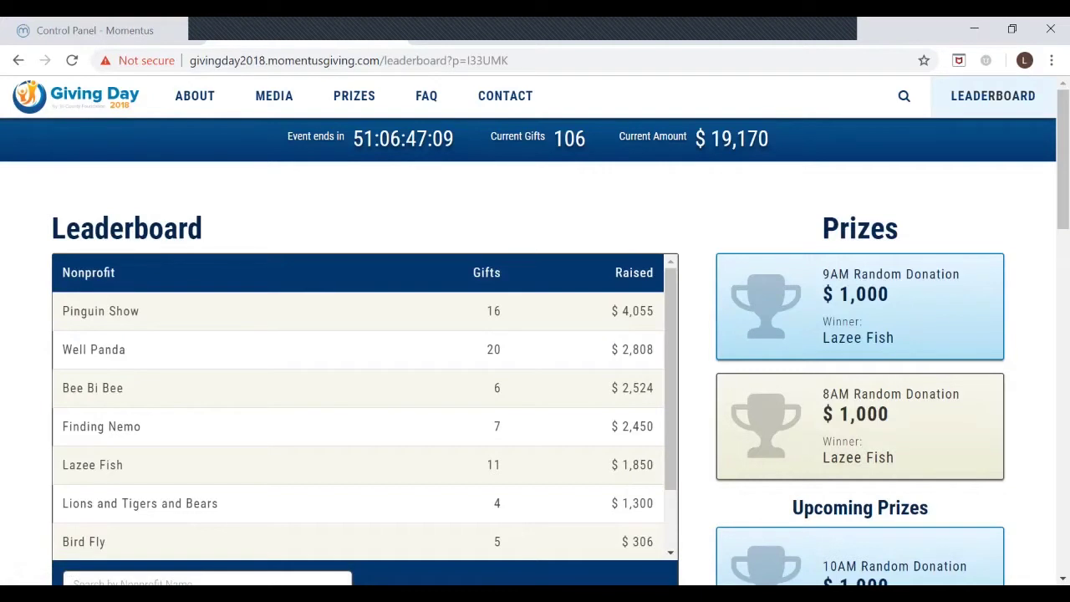
scroll(535, 334, "down", 2)
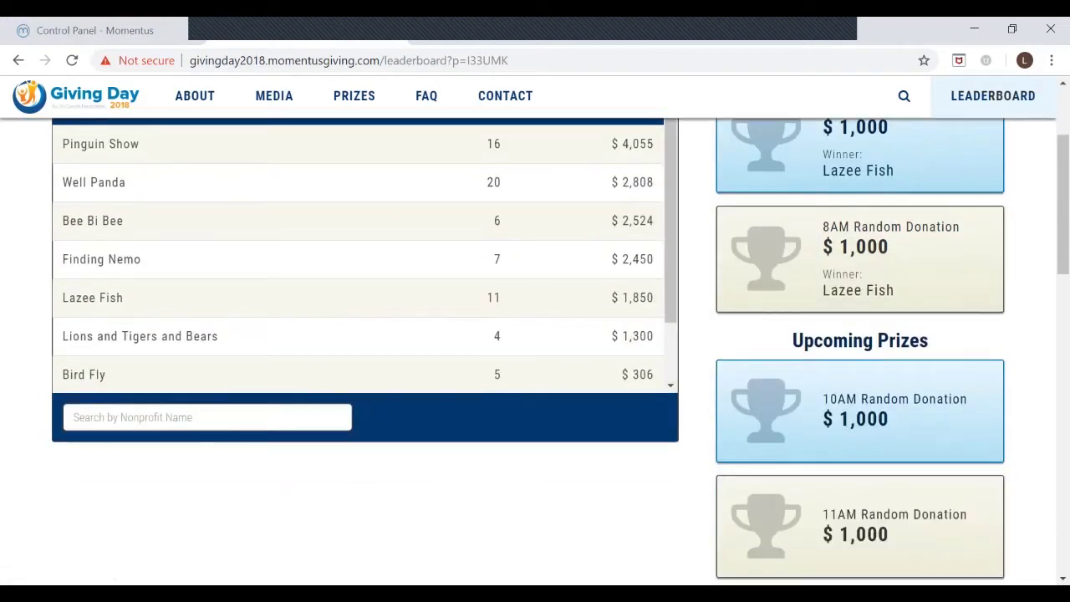
scroll(535, 334, "up", 2)
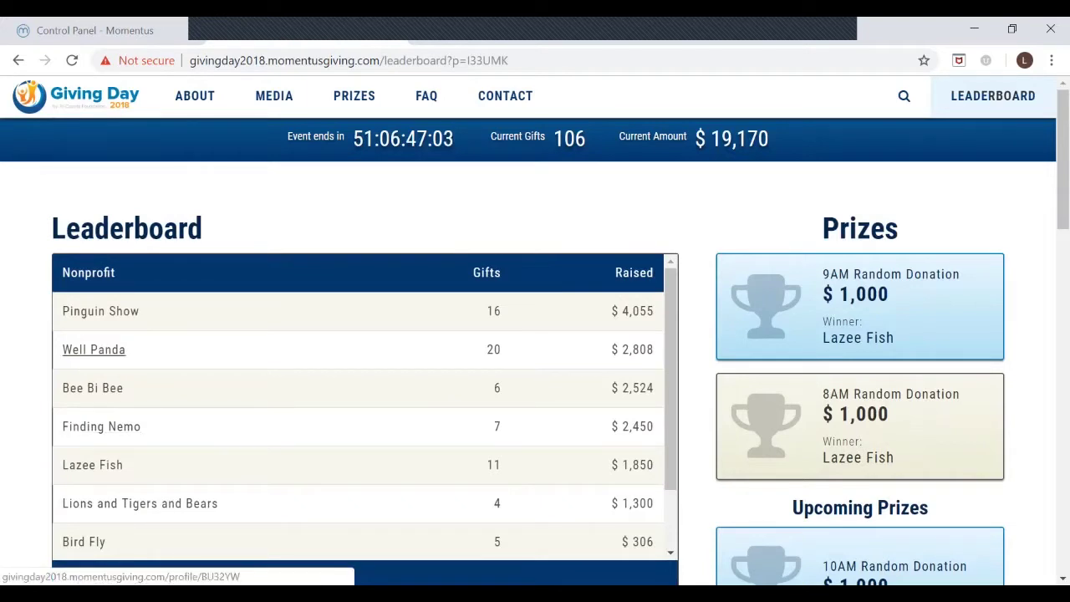
Step: Open the Well Panda profile from the leaderboard, showing 20 gifts and $2,808 raised
left_click(93, 350)
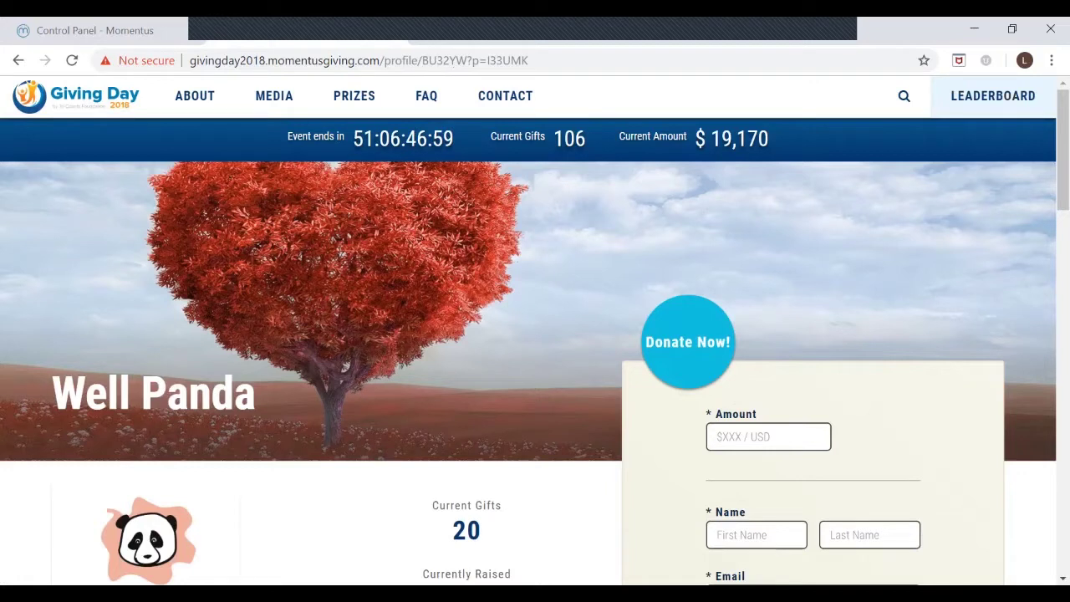
scroll(535, 351, "down", 2)
scroll(535, 351, "up", 2)
scroll(535, 334, "down", 2)
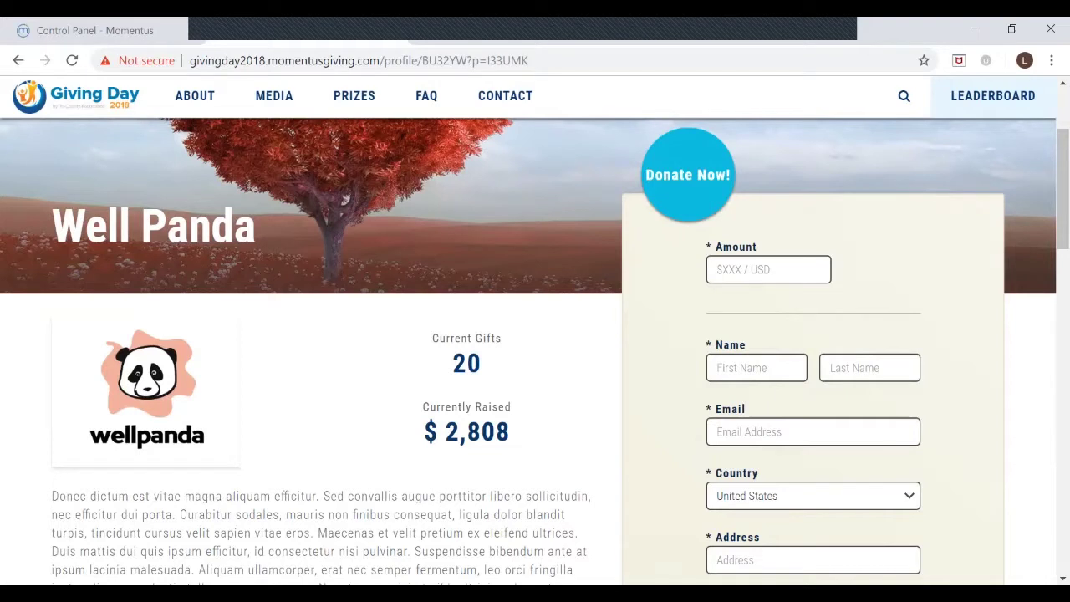
Step: Select the Amount field and browse Well Panda's donation form and party card
left_click(768, 269)
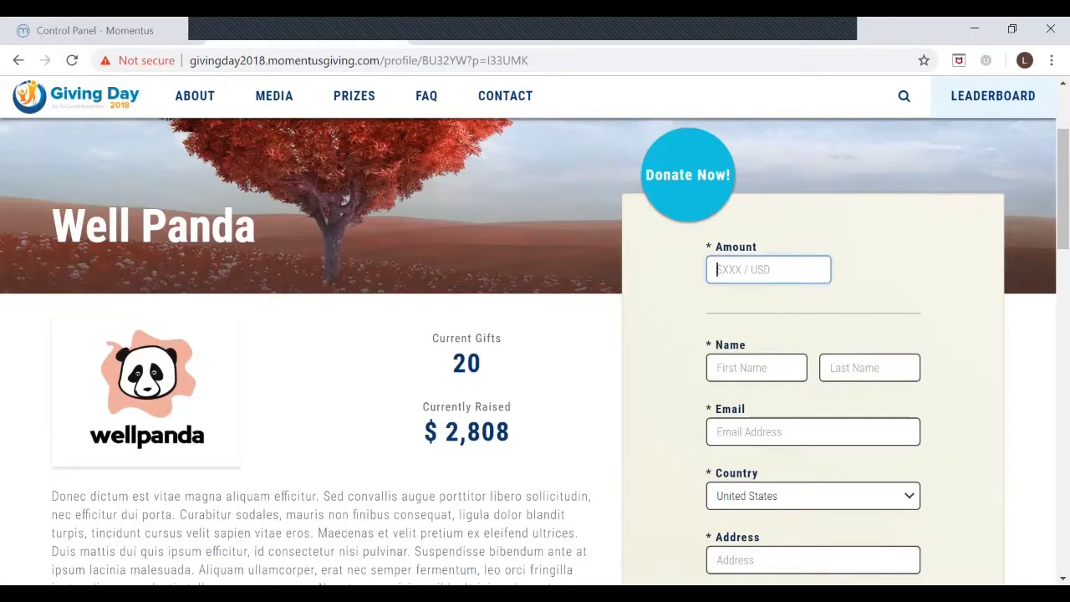
scroll(535, 335, "down", 2)
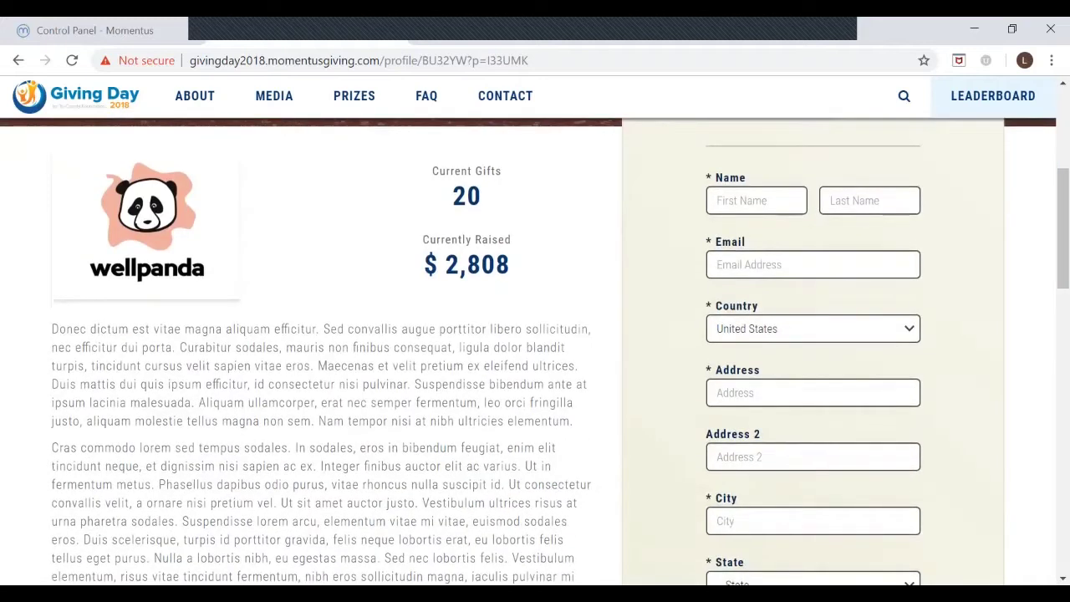
scroll(535, 335, "down", 2)
scroll(535, 334, "down", 3)
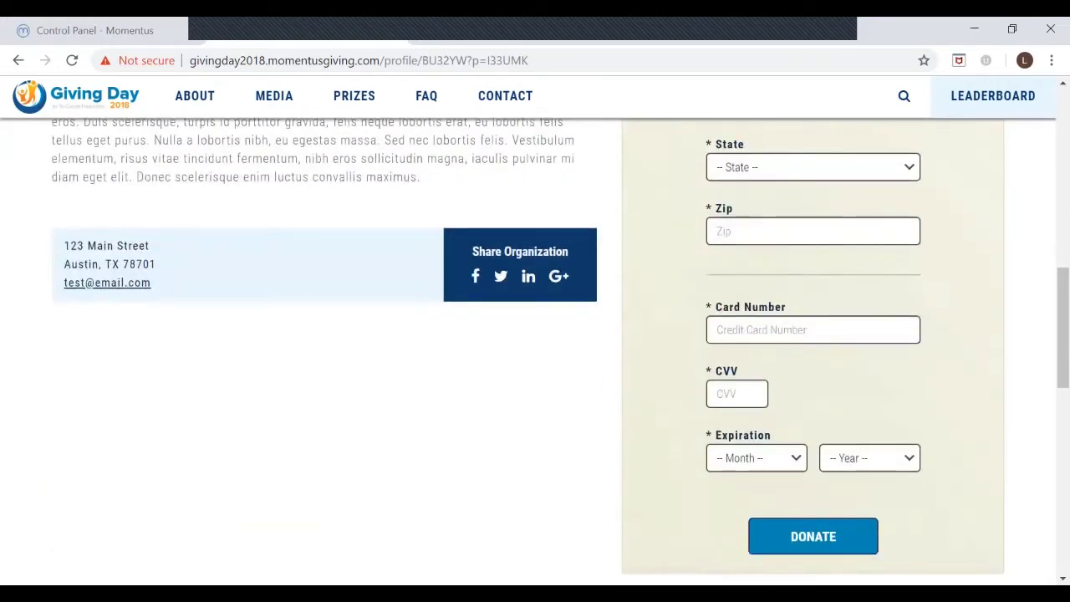
scroll(535, 335, "up", 9)
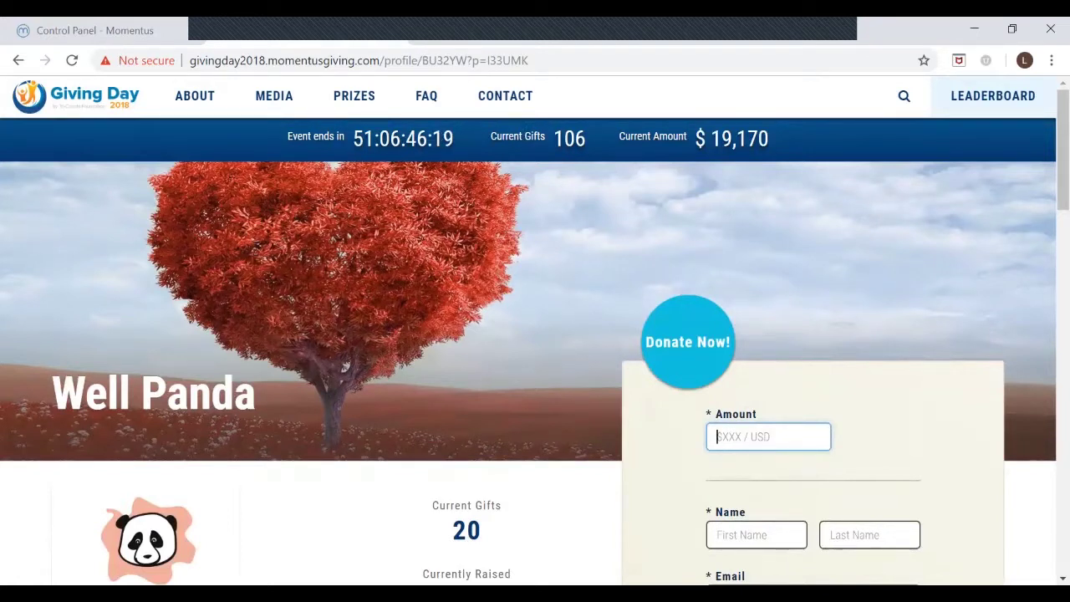
scroll(535, 351, "down", 4)
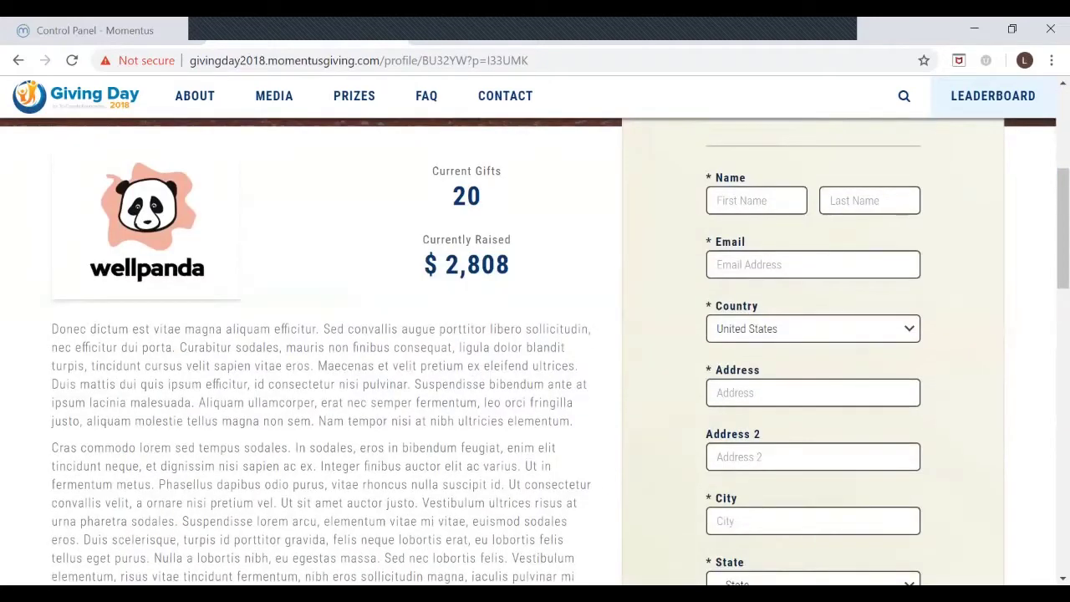
scroll(535, 351, "up", 4)
scroll(535, 351, "down", 4)
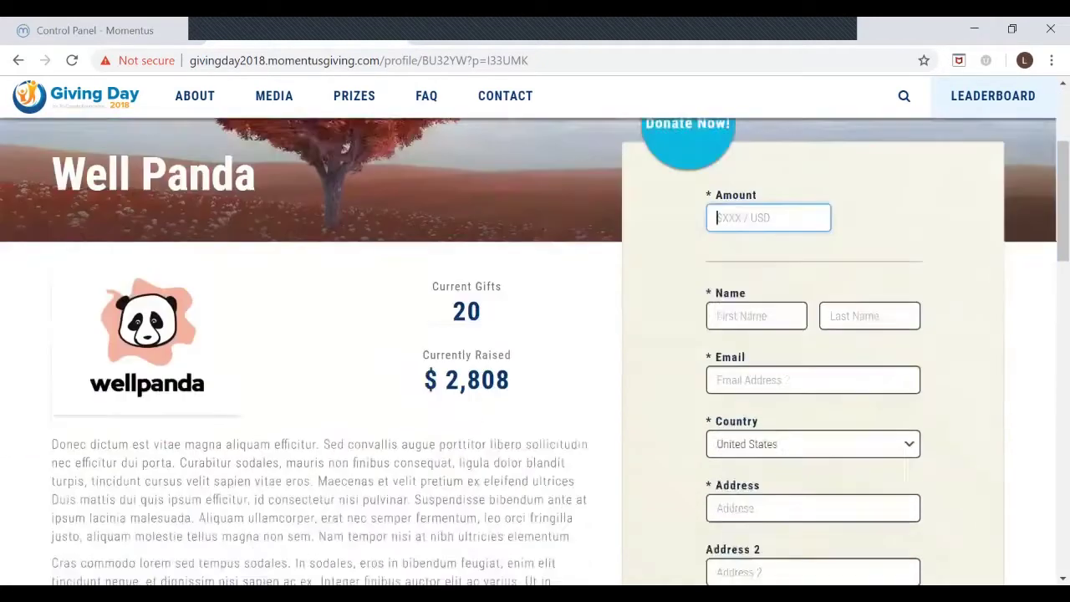
scroll(535, 351, "down", 8)
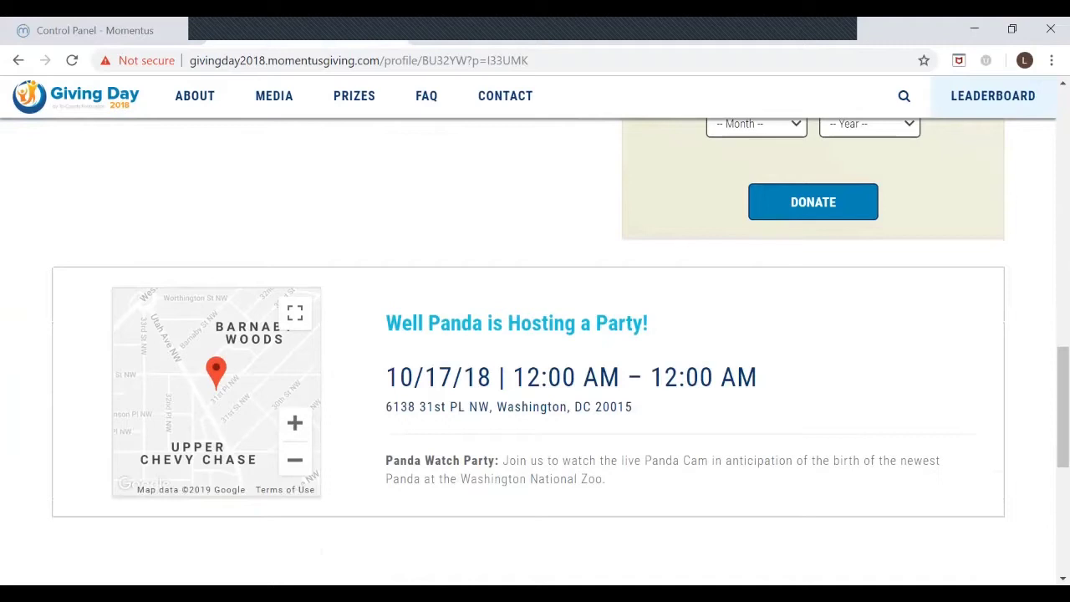
scroll(535, 351, "down", 2)
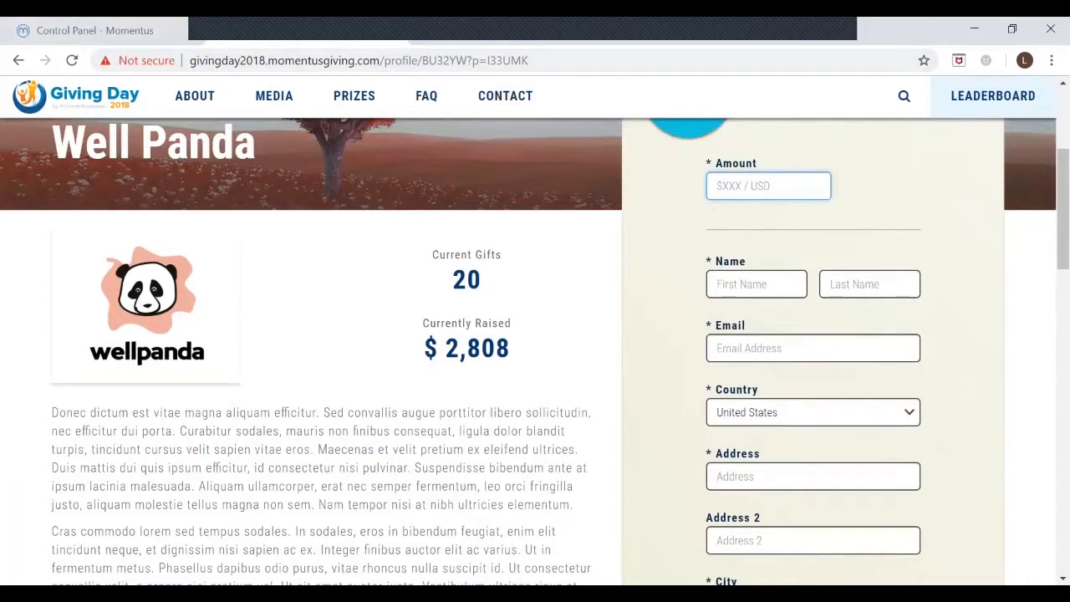
Step: Load kitsapgreatgive.org in the Momentus browser tab
key("ctrl+1")
key("ctrl+l")
type("kitsapgreat")
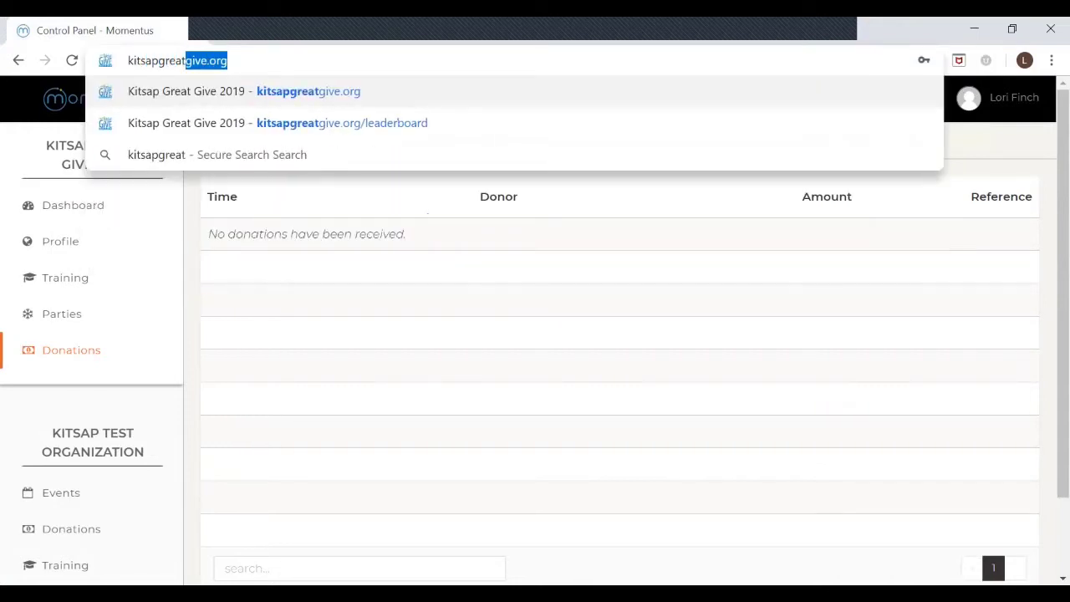
key("Return")
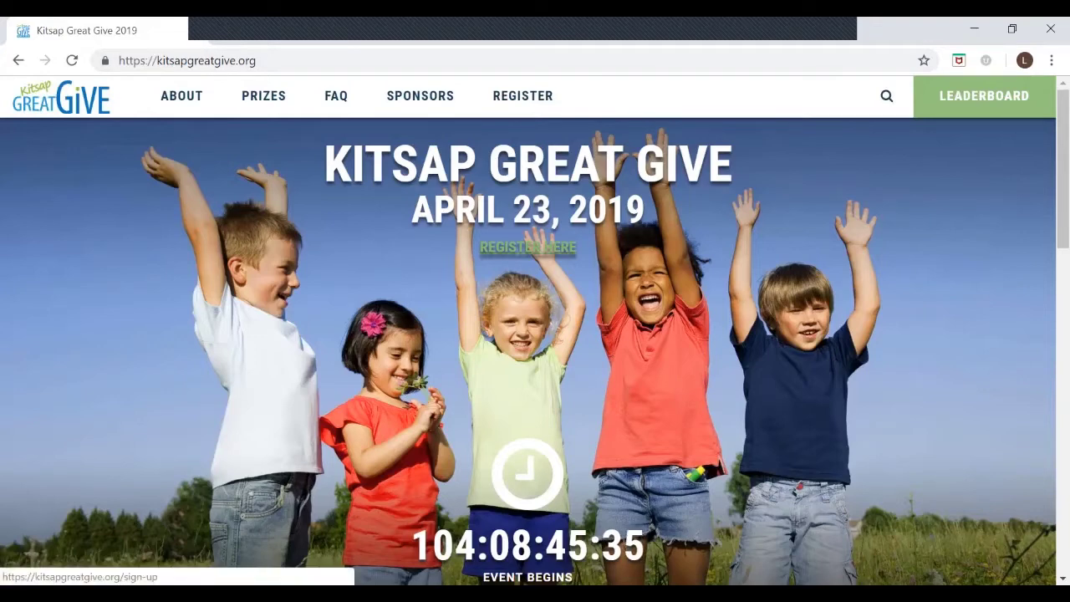
Step: Scroll the Kitsap Great Give site to its sponsors, then return to the Sponsors slide
scroll(766, 401, "down", 7)
scroll(766, 401, "down", 6)
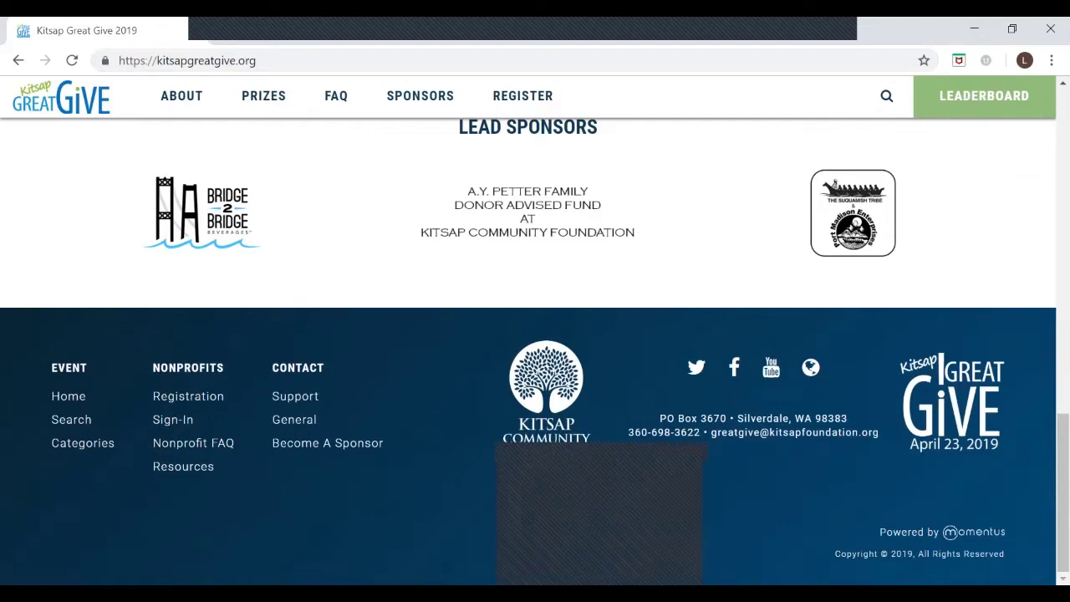
key("alt+Tab")
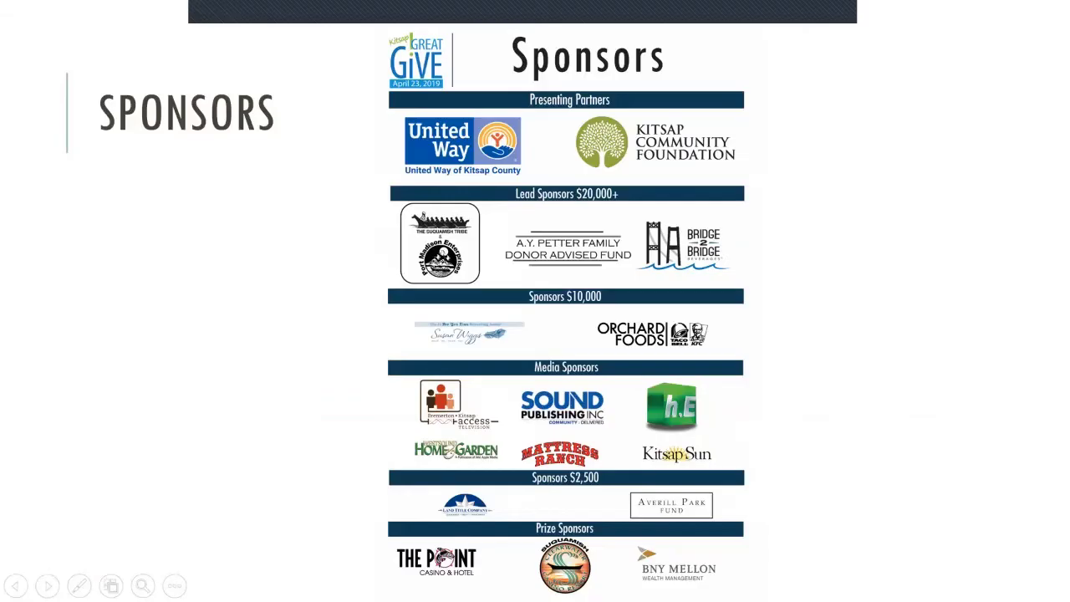